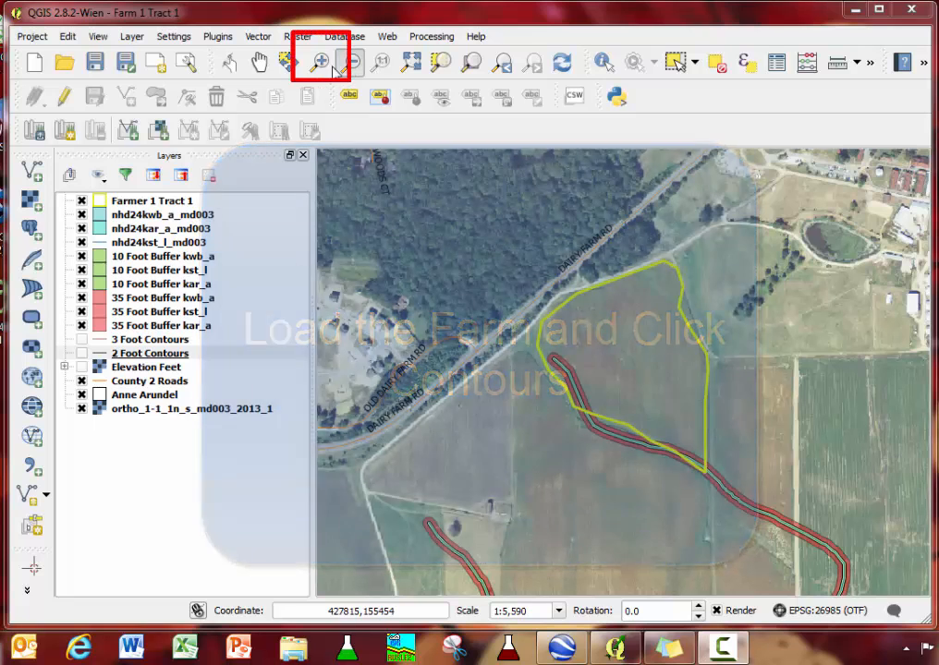
Step: Zoom in on the Farmer 1 Tract 1 field and turn on the 2 Foot Contours layer
{"action": "left_click", "coordinate": [333, 68]}
{"action": "left_click", "coordinate": [660, 399]}
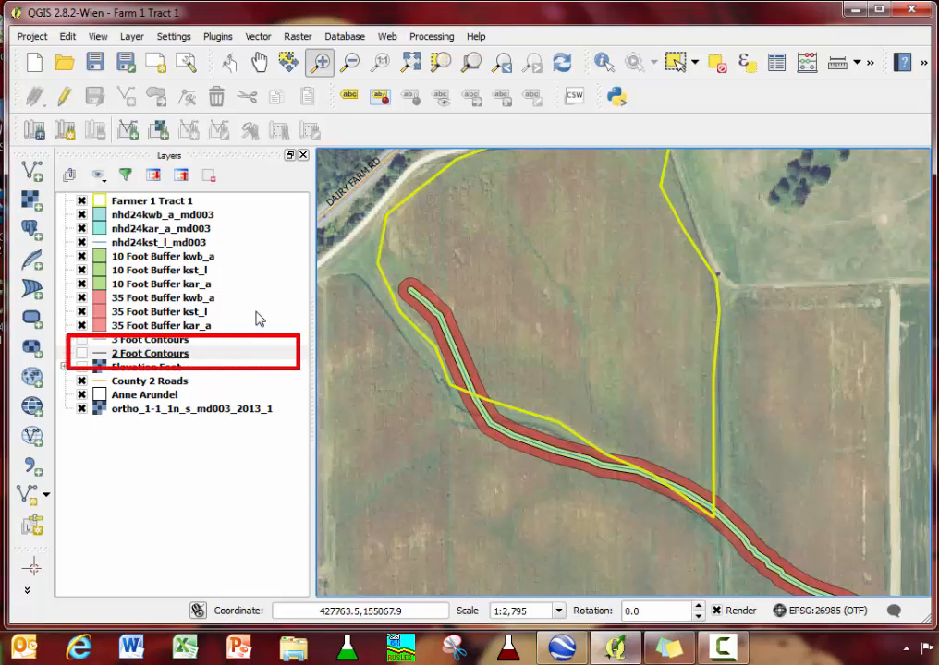
{"action": "left_click", "coordinate": [81, 354]}
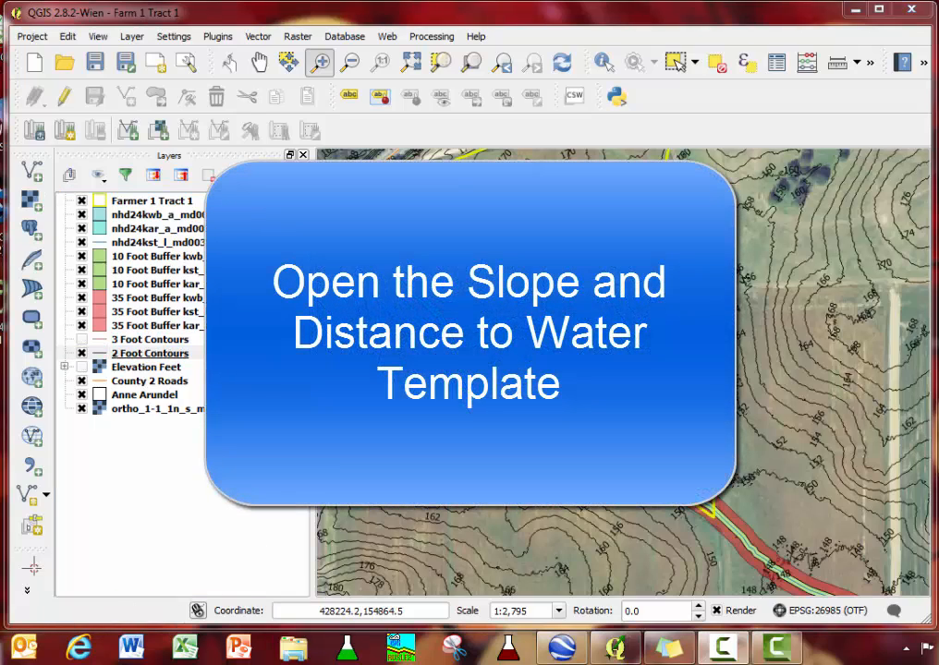
Step: Open Slope and Distance to Water Template.docx from the Templates folder inside GIS Data in the Documents library
{"action": "key", "text": "super"}
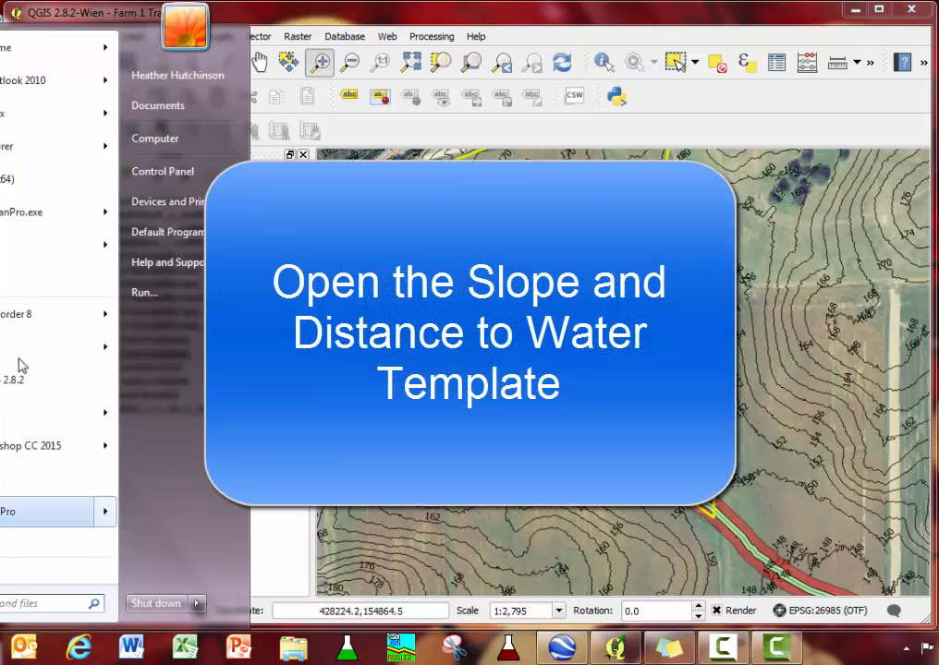
{"action": "left_click", "coordinate": [162, 144]}
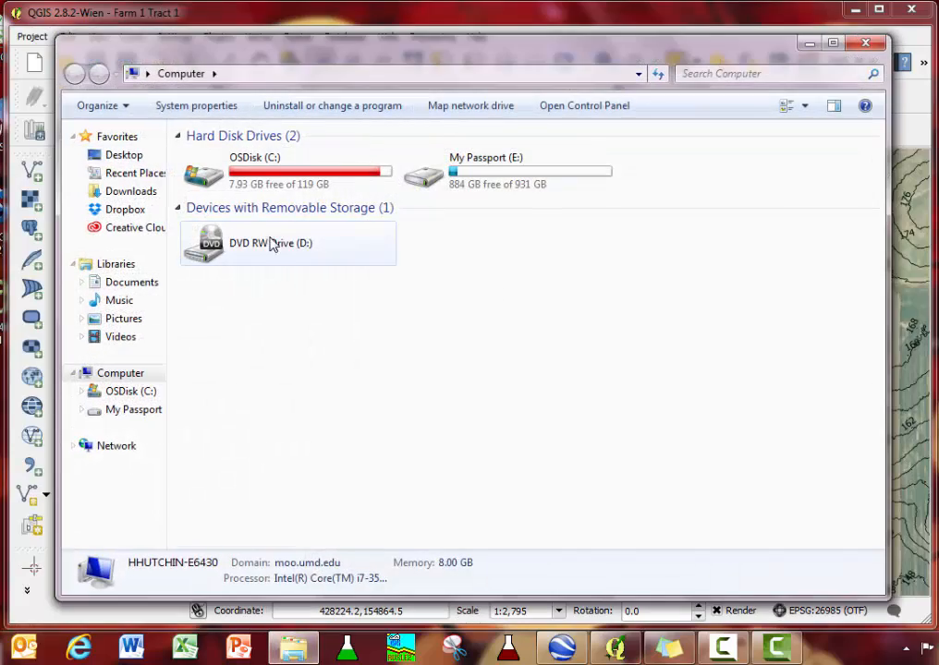
{"action": "left_click", "coordinate": [134, 287]}
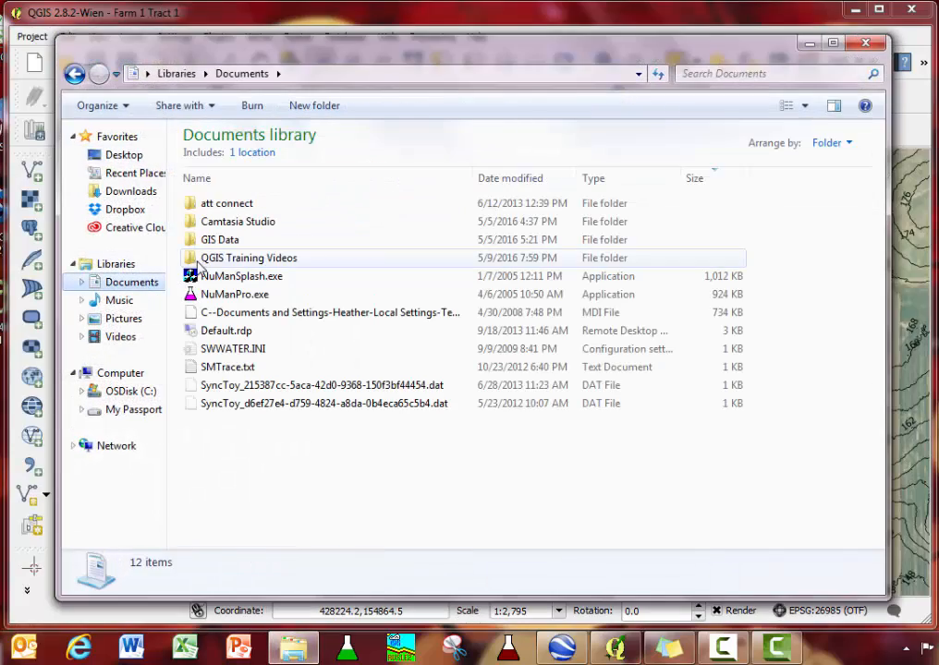
{"action": "double_click", "coordinate": [226, 241]}
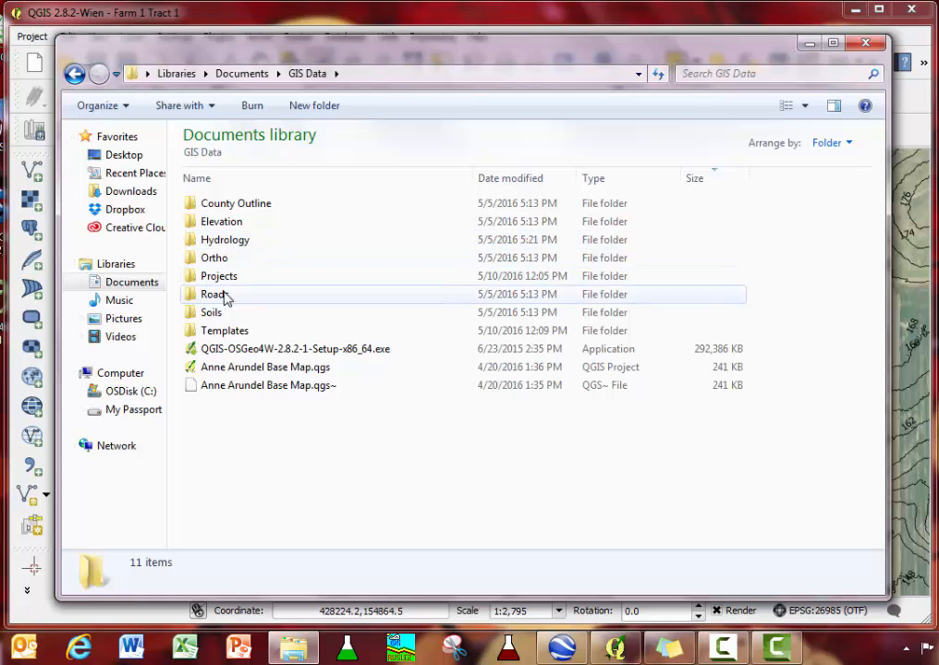
{"action": "double_click", "coordinate": [225, 333]}
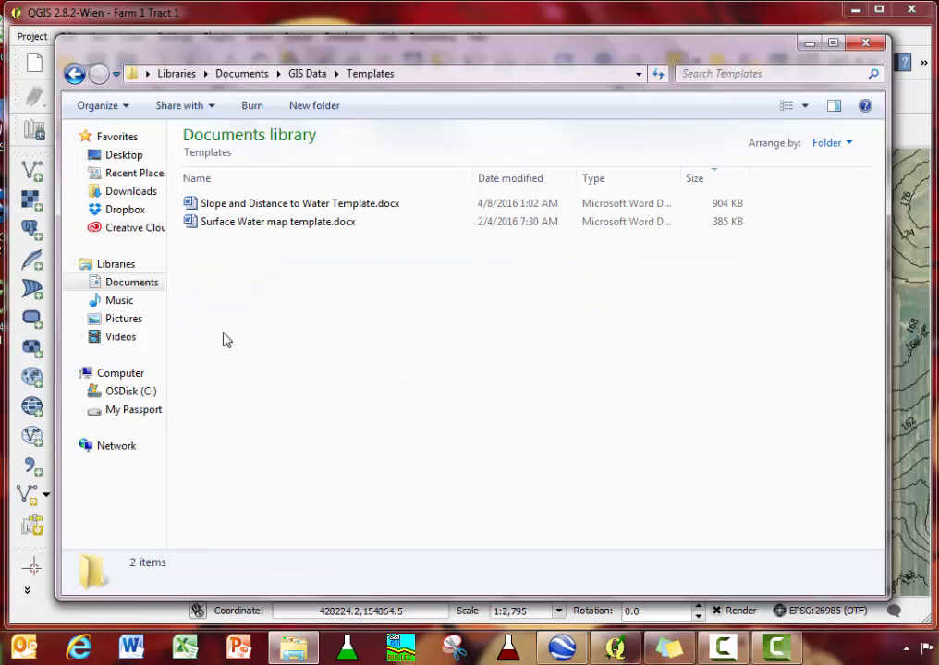
{"action": "left_click", "coordinate": [289, 209]}
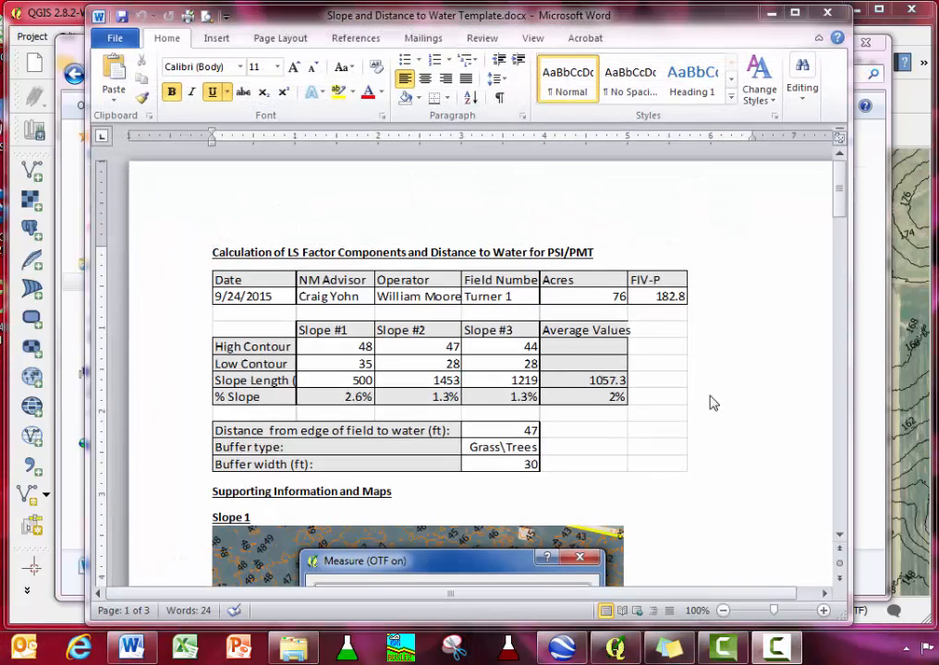
Step: Look over the contour map in QGIS and the Word template, then return to the QGIS map
{"action": "left_click", "coordinate": [612, 647]}
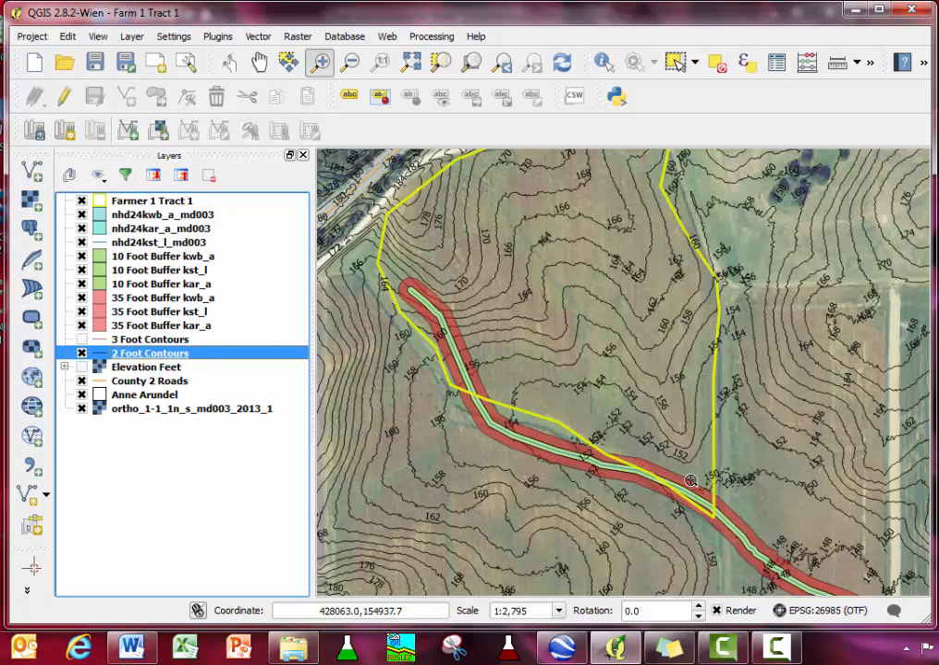
{"action": "left_click", "coordinate": [134, 650]}
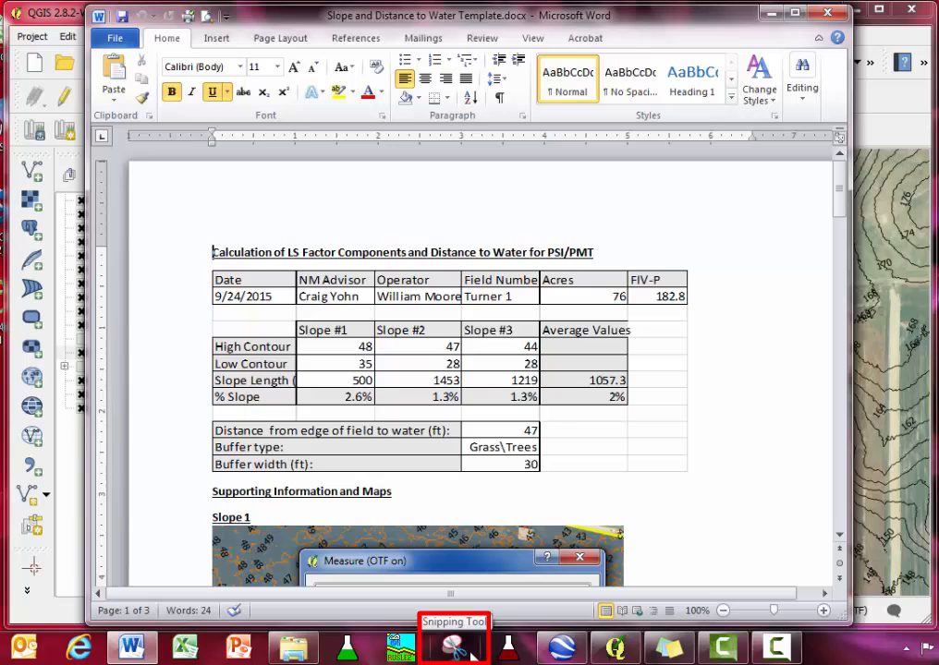
{"action": "left_click", "coordinate": [879, 559]}
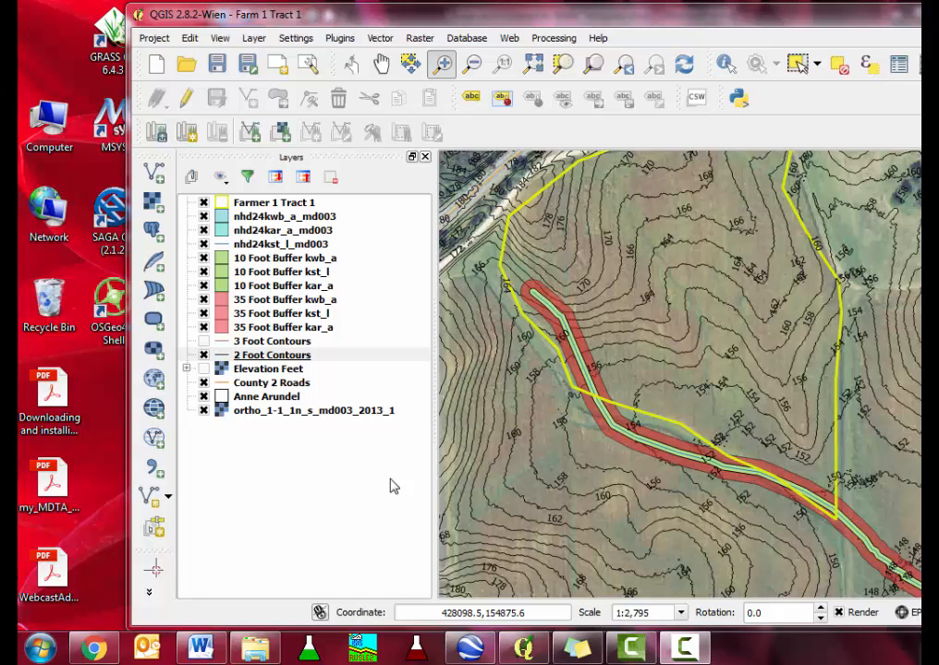
Step: Pin the Snipping Tool from the Windows Accessories to the taskbar
{"action": "left_click", "coordinate": [42, 649]}
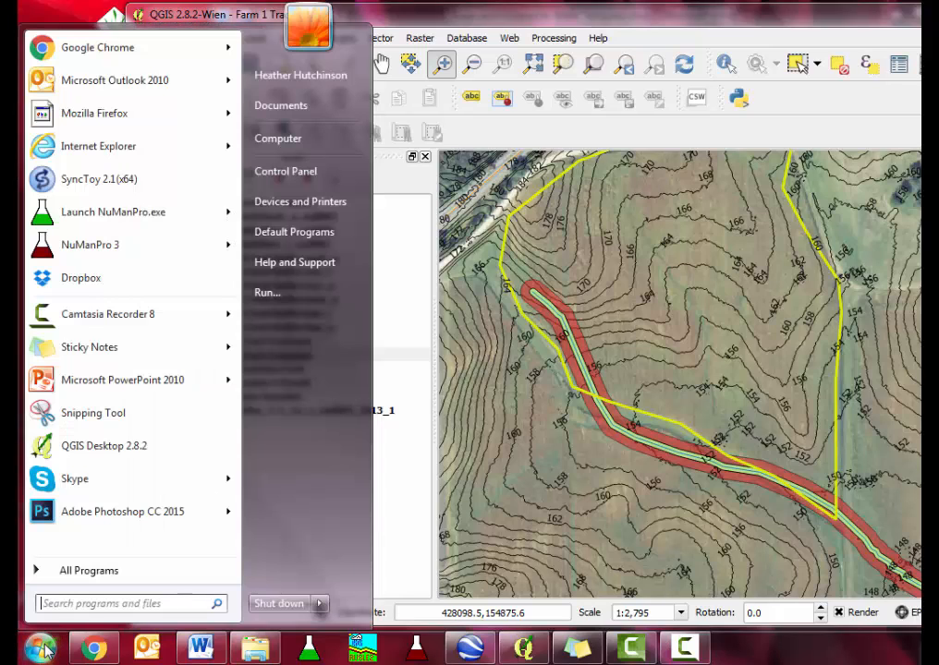
{"action": "left_click", "coordinate": [61, 570]}
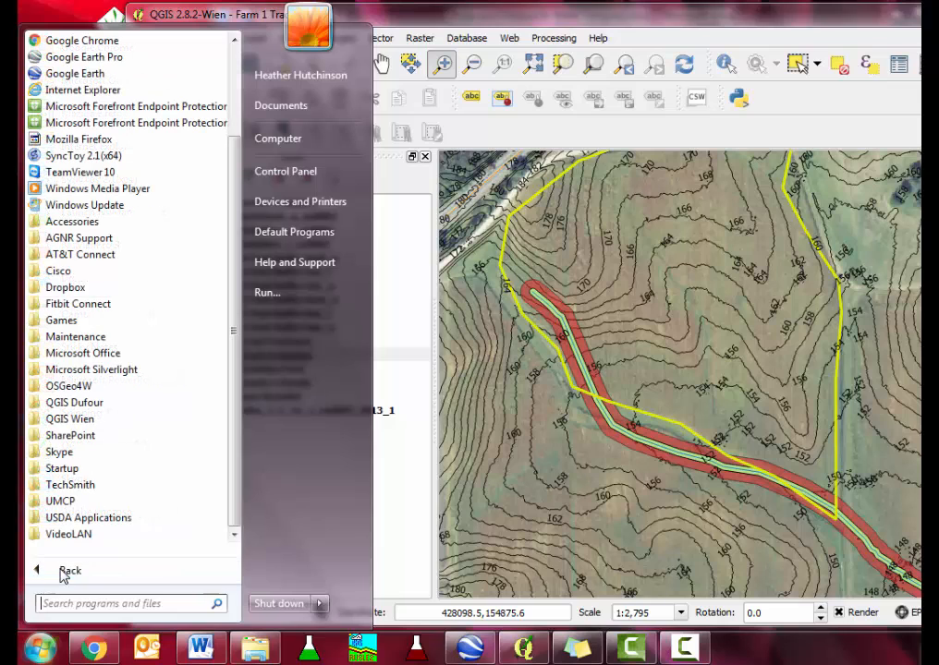
{"action": "left_click", "coordinate": [65, 222]}
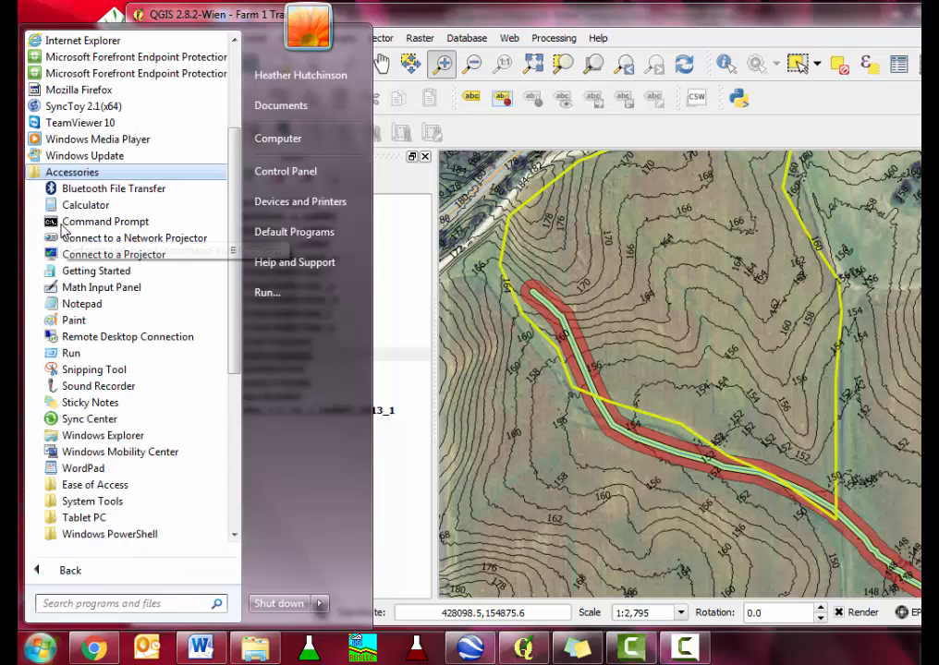
{"action": "right_click", "coordinate": [109, 373]}
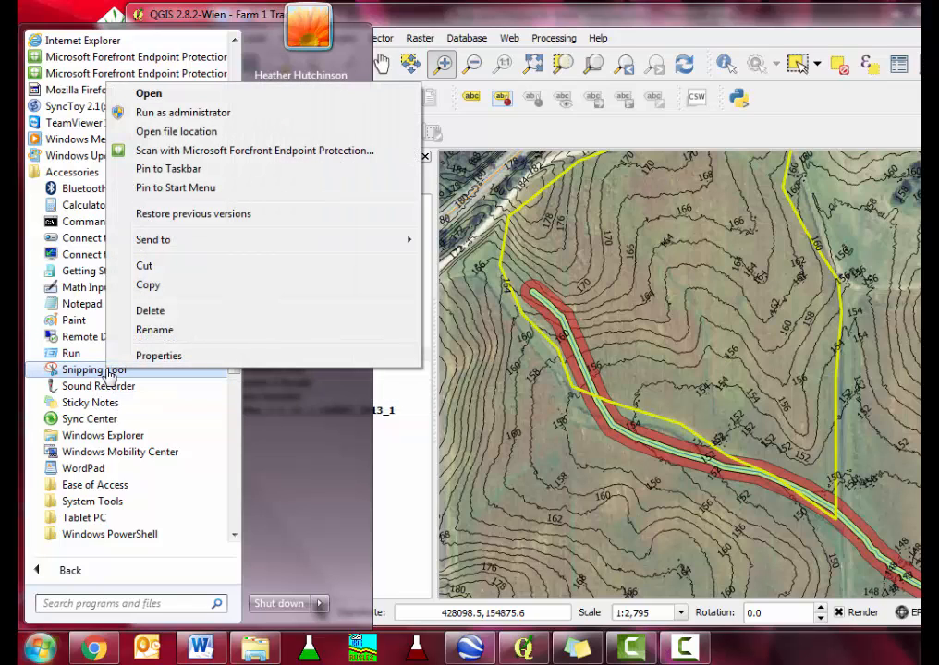
{"action": "left_click", "coordinate": [191, 174]}
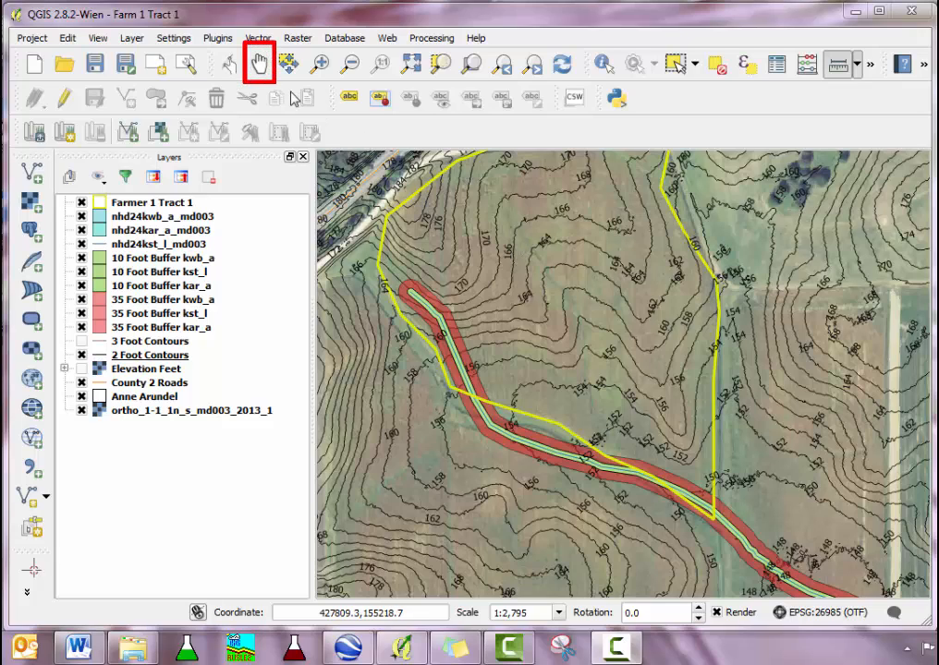
Step: Measure a straight slope line in feet from the tract's high northwestern boundary down to the low contour near its southeastern corner
{"action": "left_click", "coordinate": [262, 66]}
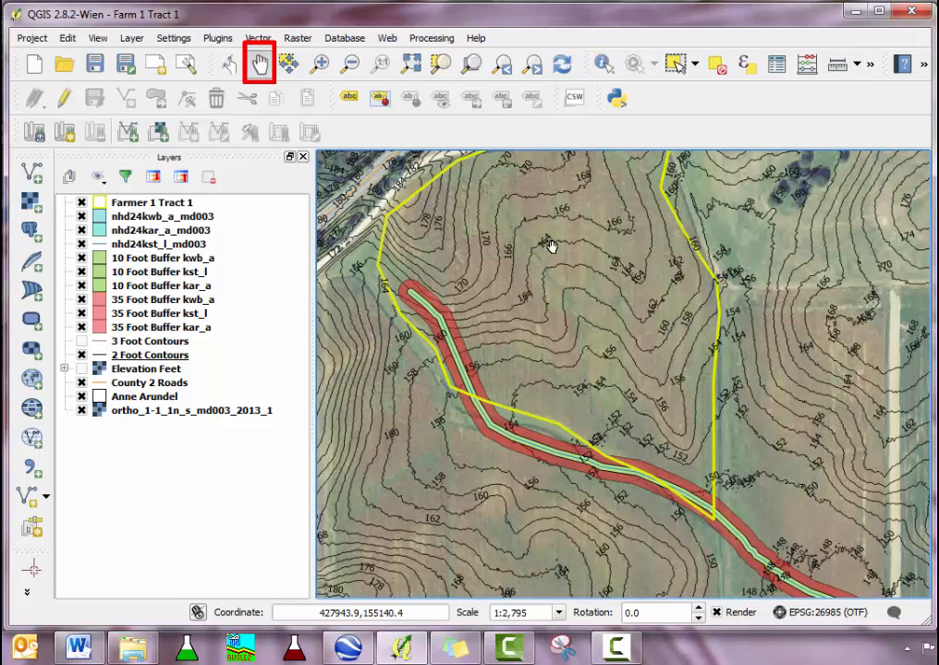
{"action": "left_click_drag", "start_coordinate": [549, 242], "coordinate": [556, 311]}
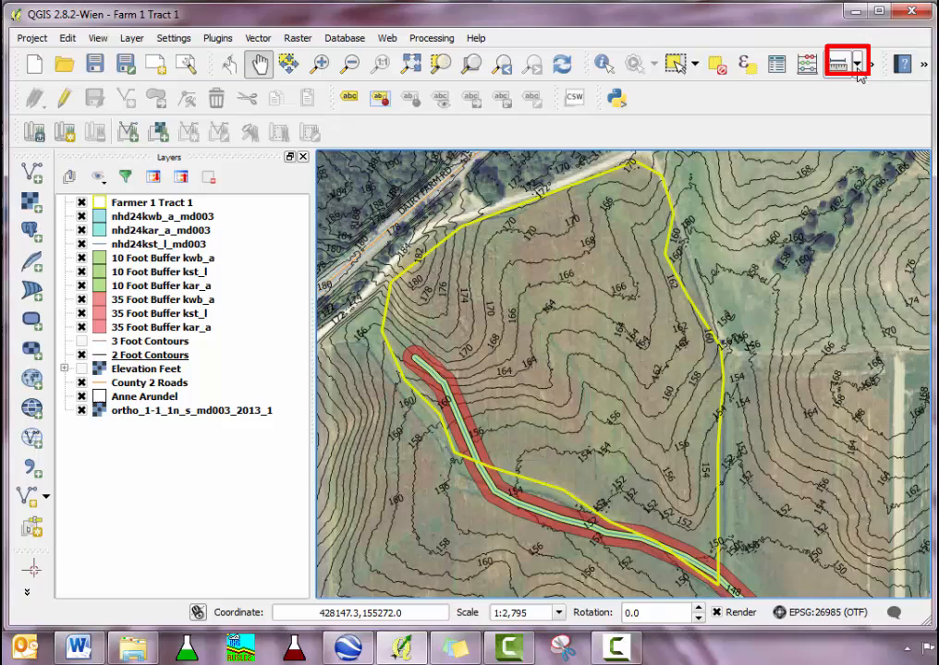
{"action": "left_click", "coordinate": [858, 67]}
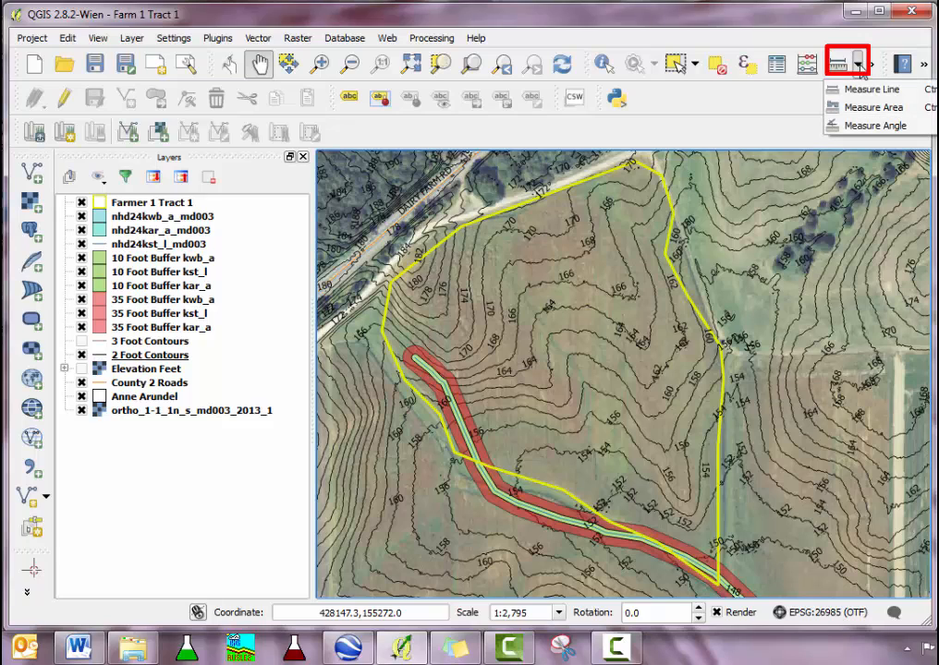
{"action": "left_click", "coordinate": [860, 90]}
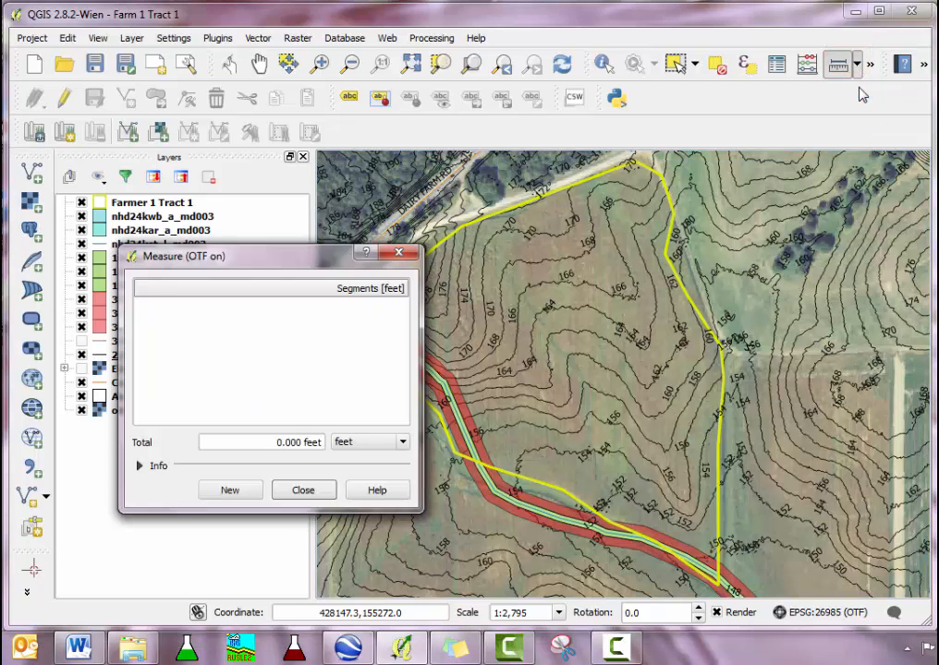
{"action": "left_click", "coordinate": [141, 469]}
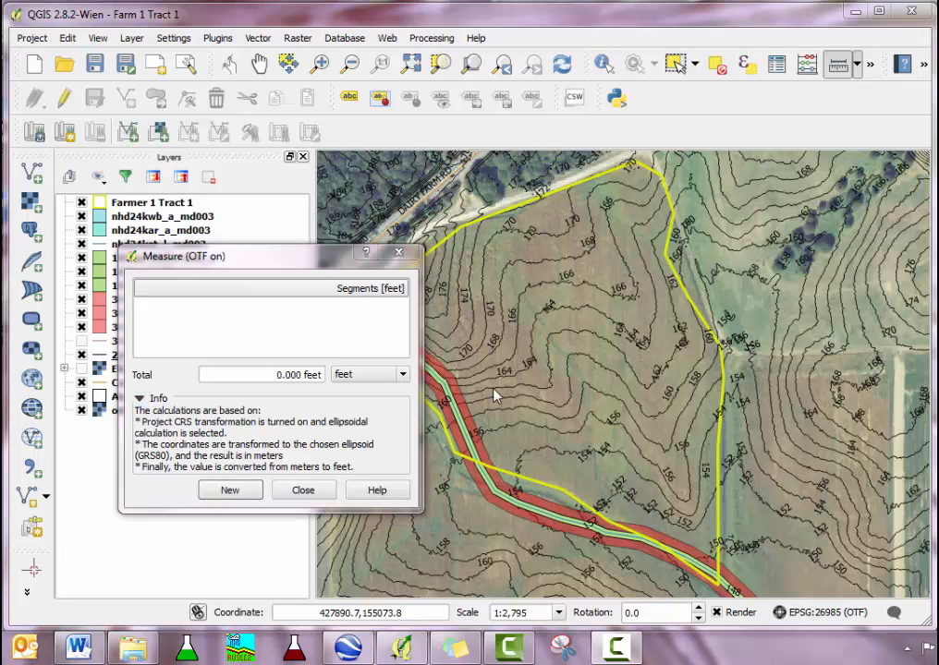
{"action": "left_click", "coordinate": [456, 233]}
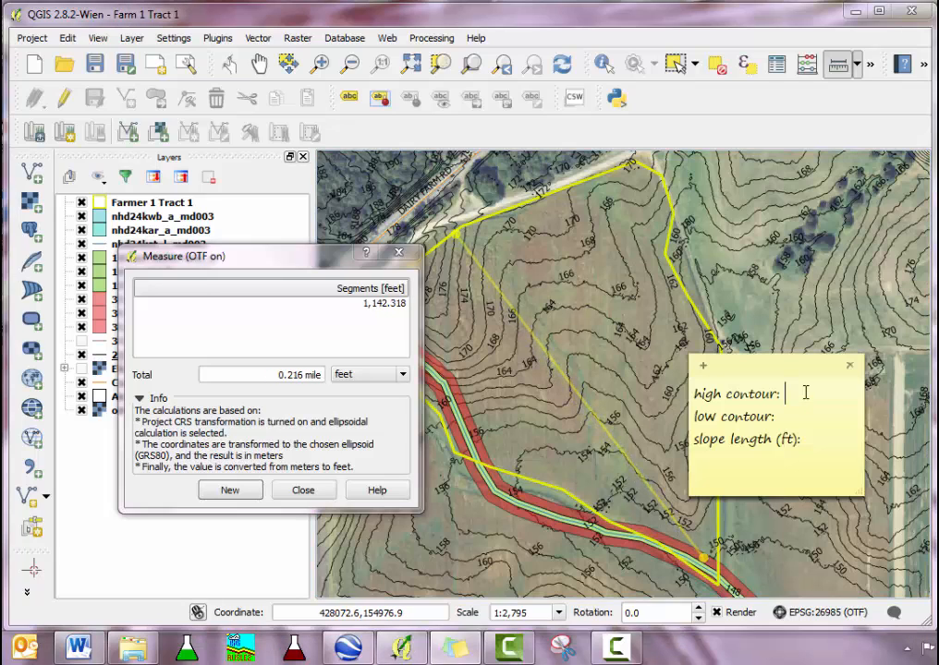
Step: Record high contour 176, low contour 150 and slope length 1142.3 ft in the sticky note
{"action": "type", "text": "176"}
{"action": "left_click", "coordinate": [799, 415]}
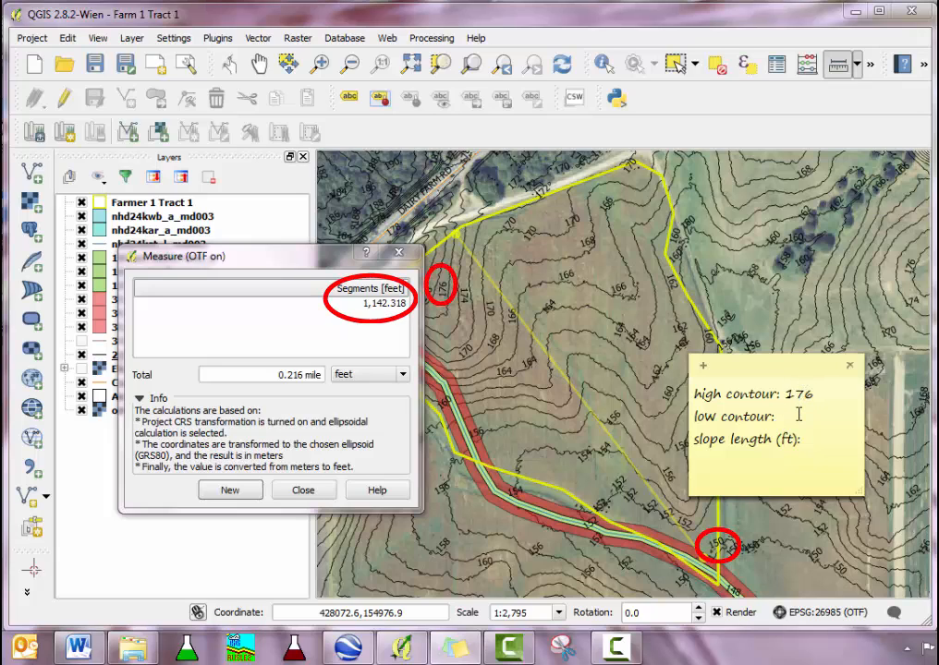
{"action": "type", "text": "150"}
{"action": "type", "text": "142"}
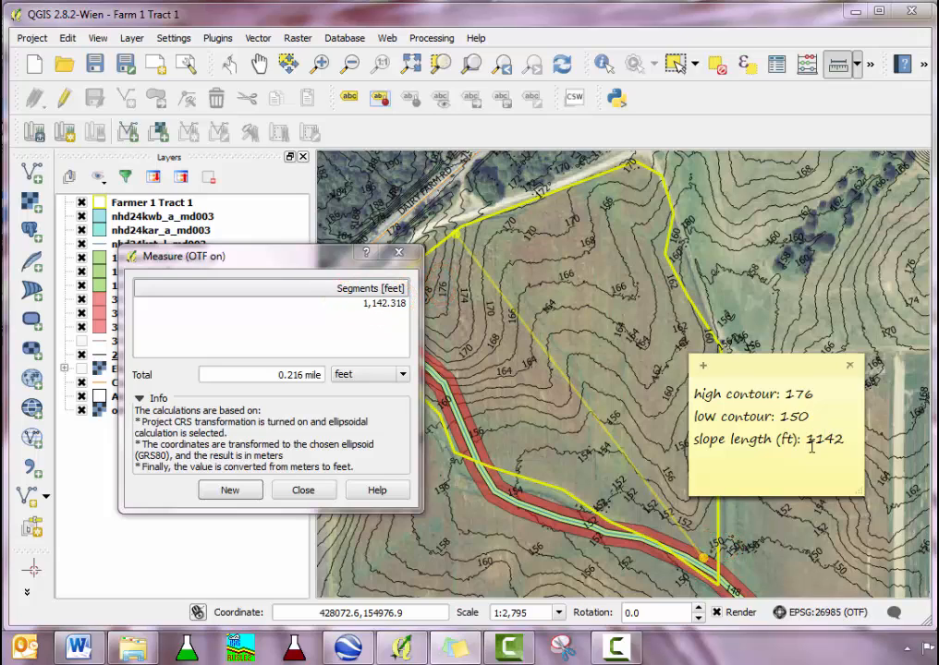
{"action": "type", "text": ".3"}
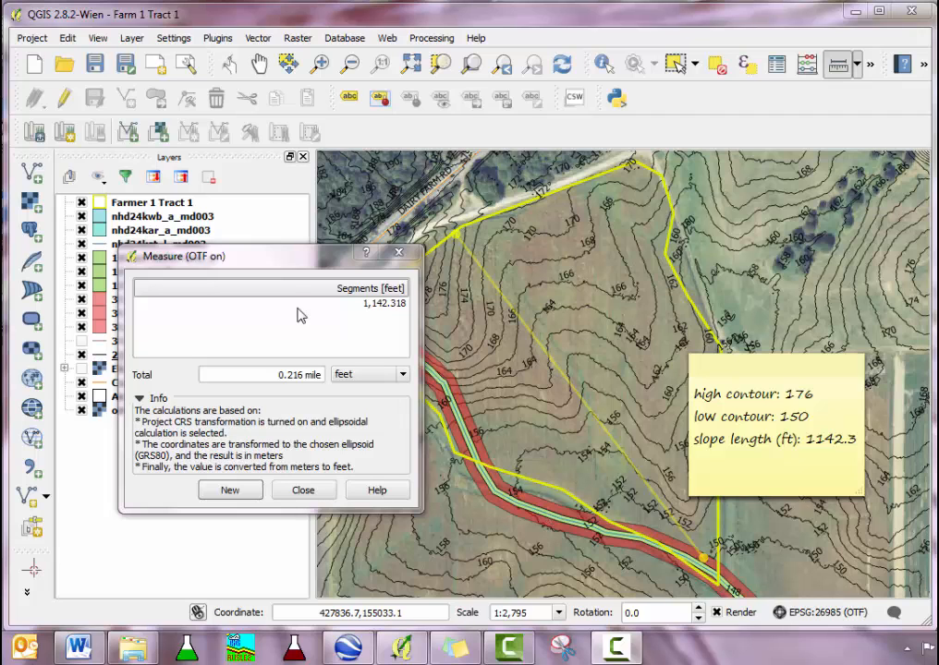
Step: Capture the map view with the slope line and Measure window as a rectangular snip in Snipping Tool and copy it
{"action": "left_click_drag", "start_coordinate": [283, 264], "coordinate": [790, 199]}
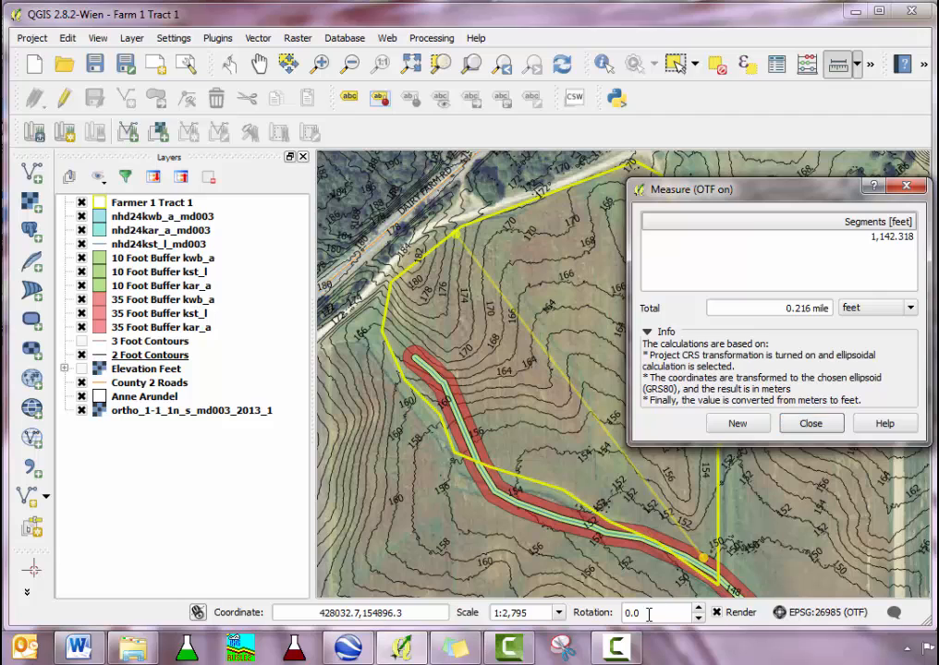
{"action": "left_click", "coordinate": [566, 651]}
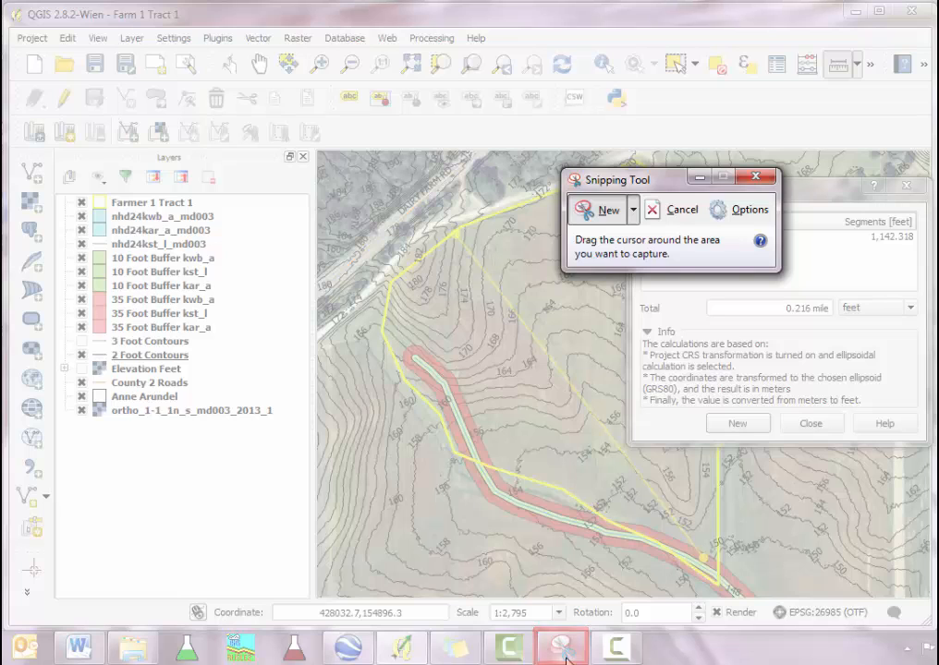
{"action": "left_click", "coordinate": [634, 210]}
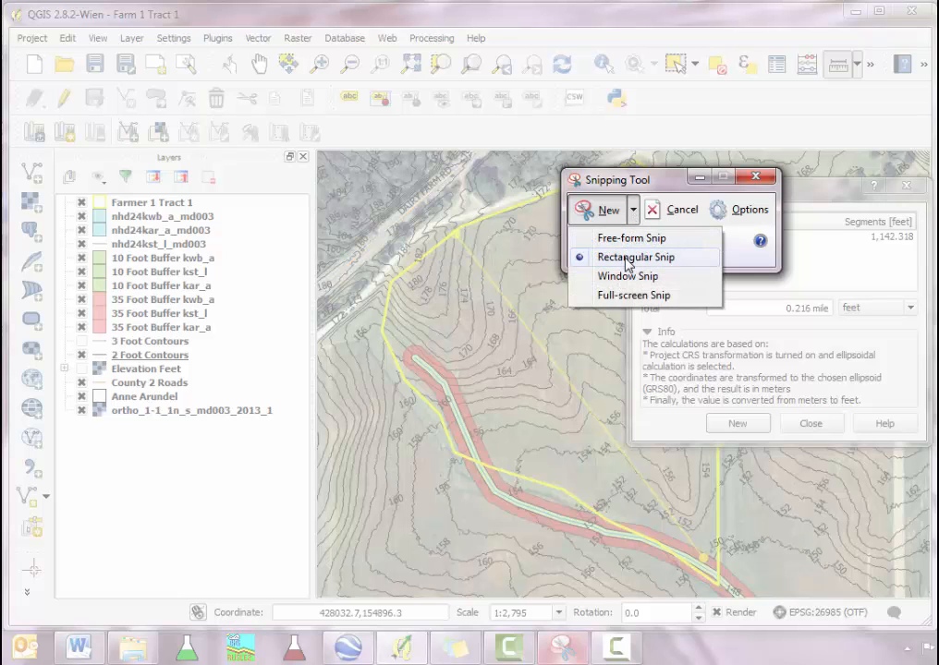
{"action": "left_click", "coordinate": [627, 259]}
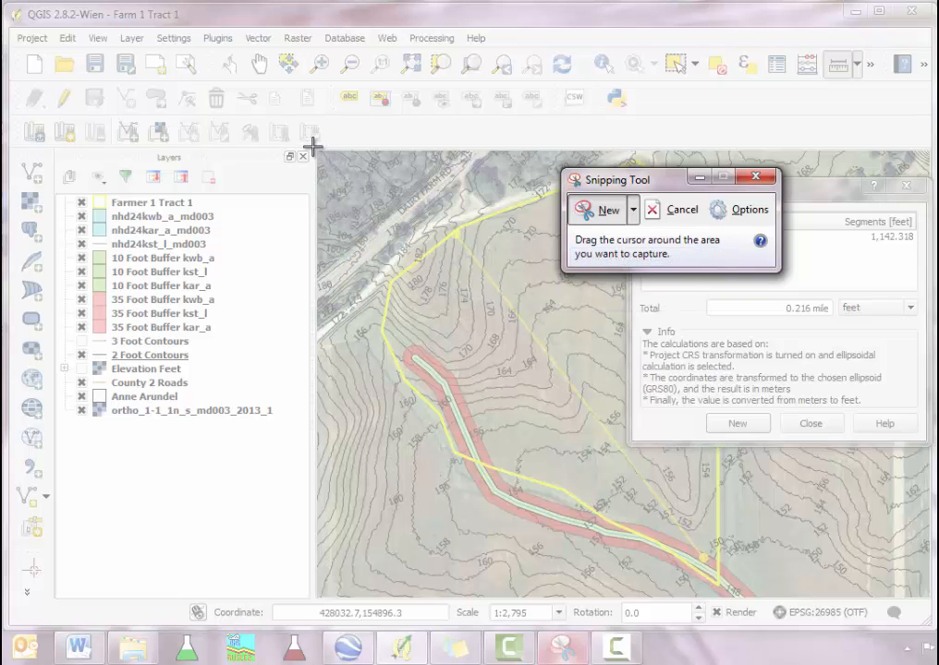
{"action": "left_click_drag", "start_coordinate": [318, 152], "coordinate": [428, 229]}
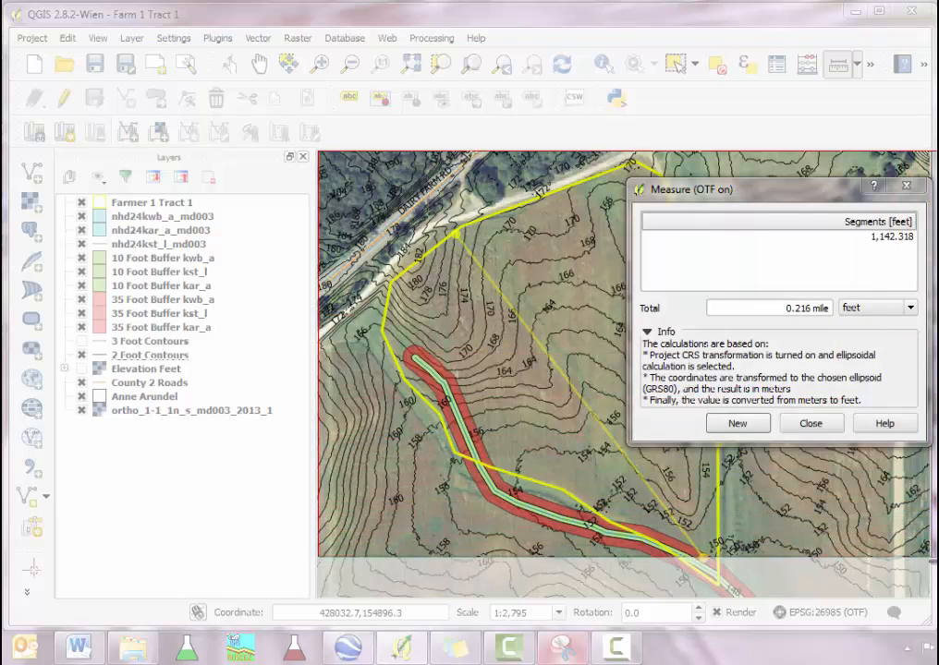
{"action": "left_click_drag", "start_coordinate": [929, 599], "coordinate": [929, 599]}
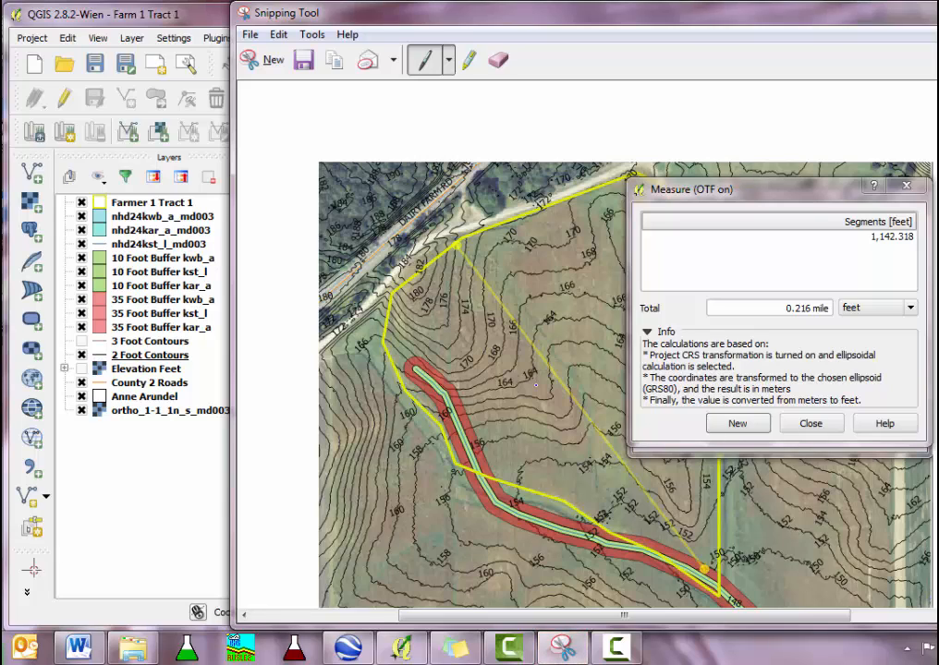
{"action": "left_click", "coordinate": [335, 70]}
{"action": "left_click", "coordinate": [937, 12]}
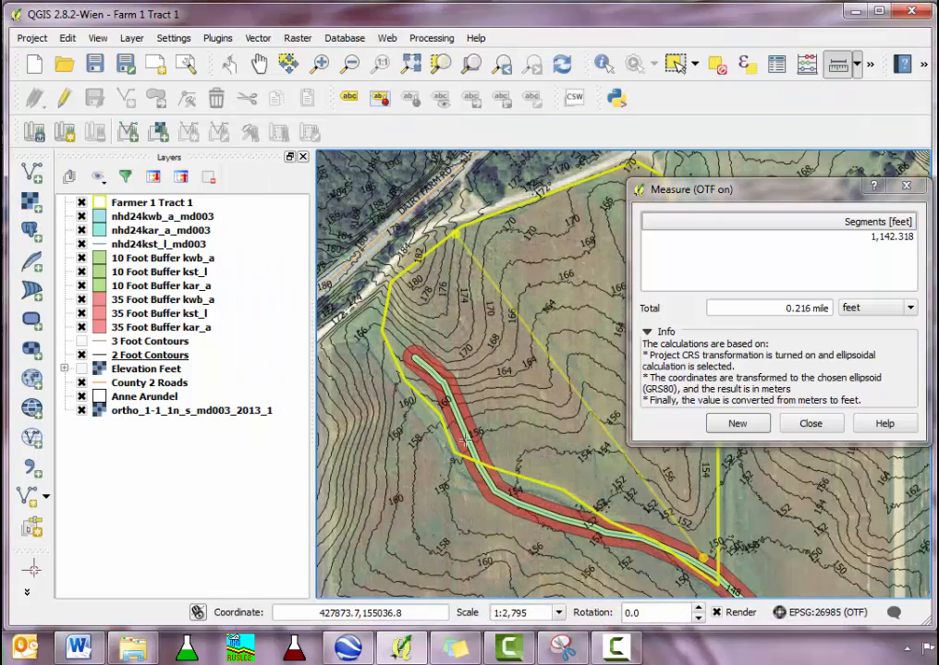
Step: Switch to the Word template and delete the sample picture under the Slope 1 heading
{"action": "left_click", "coordinate": [92, 656]}
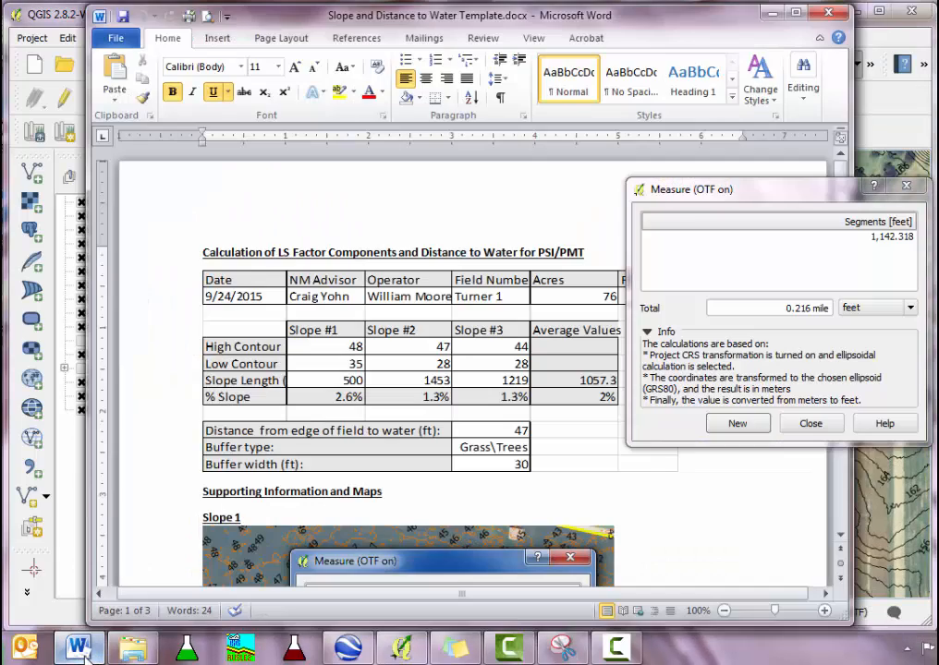
{"action": "scroll", "coordinate": [579, 523], "scroll_direction": "down", "scroll_amount": 3}
{"action": "left_click", "coordinate": [535, 449]}
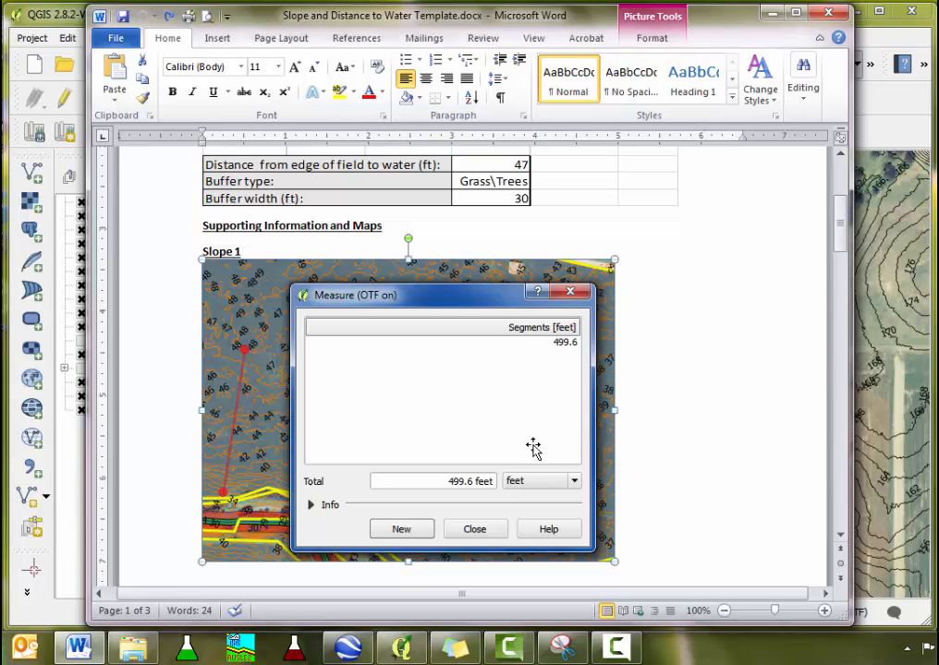
{"action": "key", "text": "Delete"}
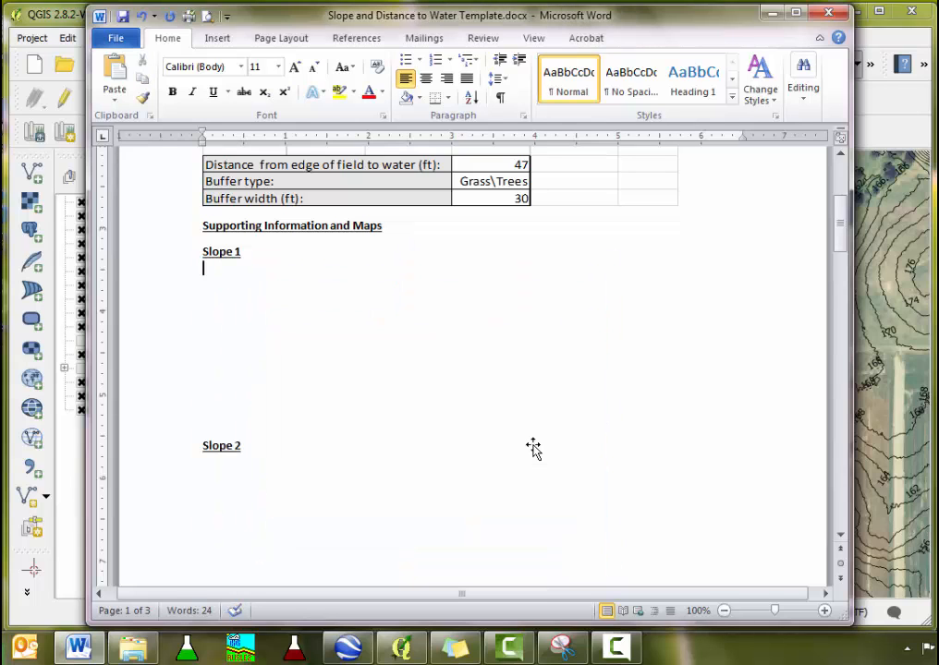
Step: Paste the slope map capture under the Slope 1 heading
{"action": "key", "text": "ctrl+v"}
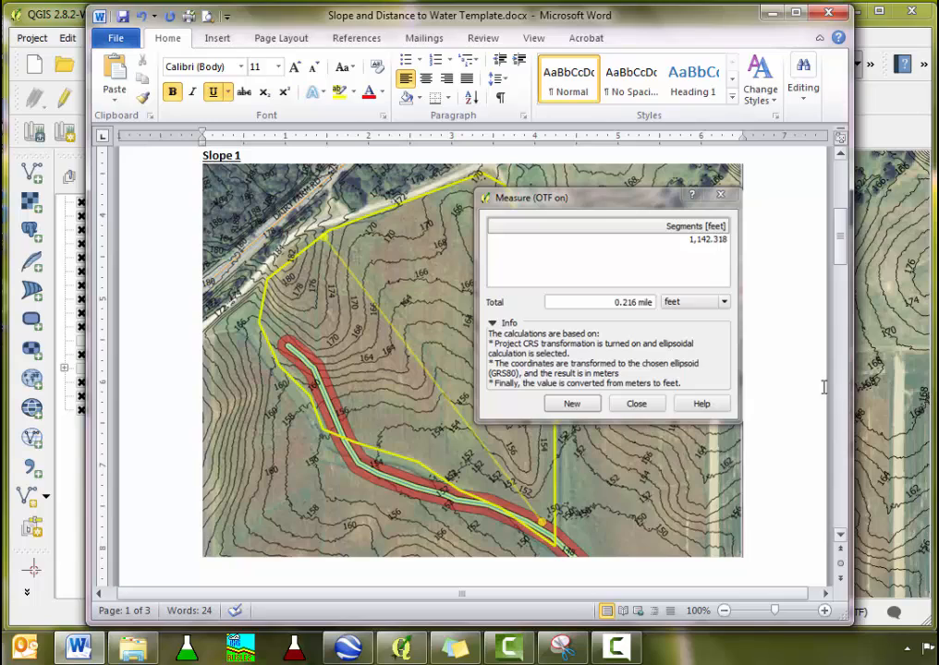
{"action": "scroll", "coordinate": [808, 348], "scroll_direction": "up", "scroll_amount": 1}
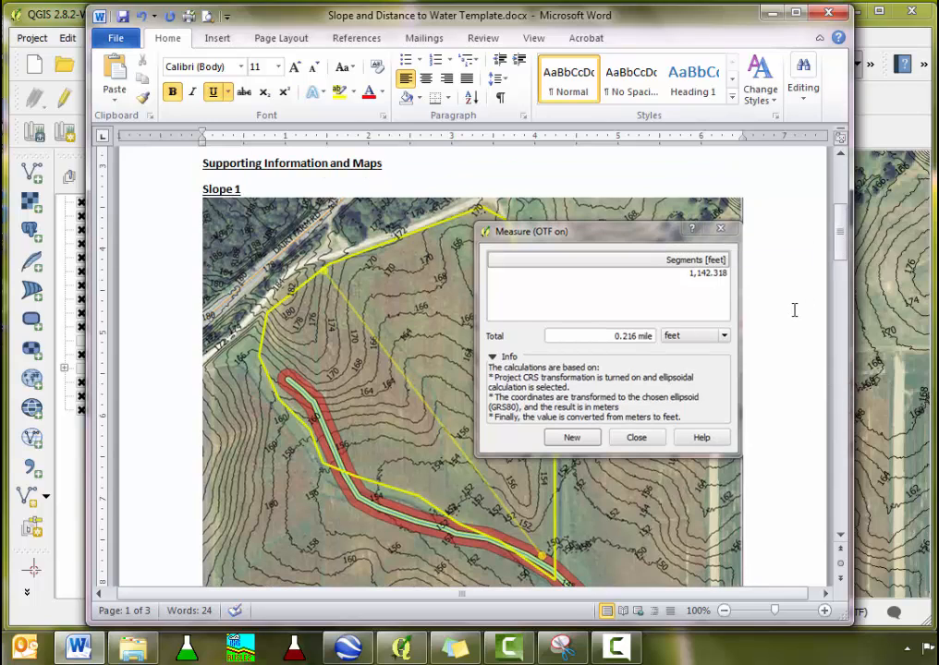
Step: Switch to QGIS and measure a new slope line from the tract's northern boundary to its southeastern corner, then close the measurement
{"action": "key", "text": "alt+Tab"}
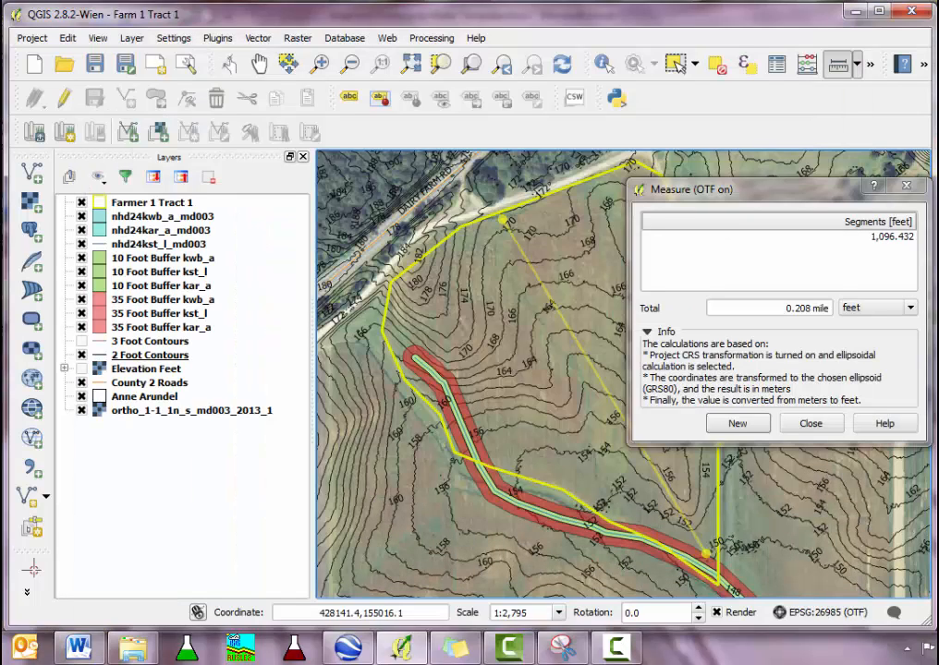
{"action": "left_click", "coordinate": [738, 424]}
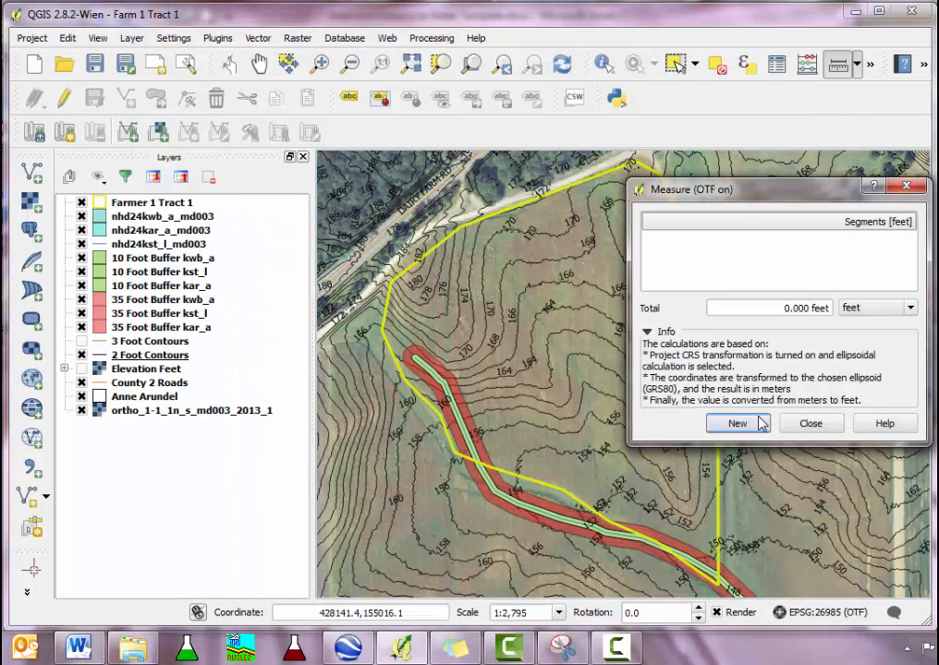
{"action": "left_click", "coordinate": [494, 218]}
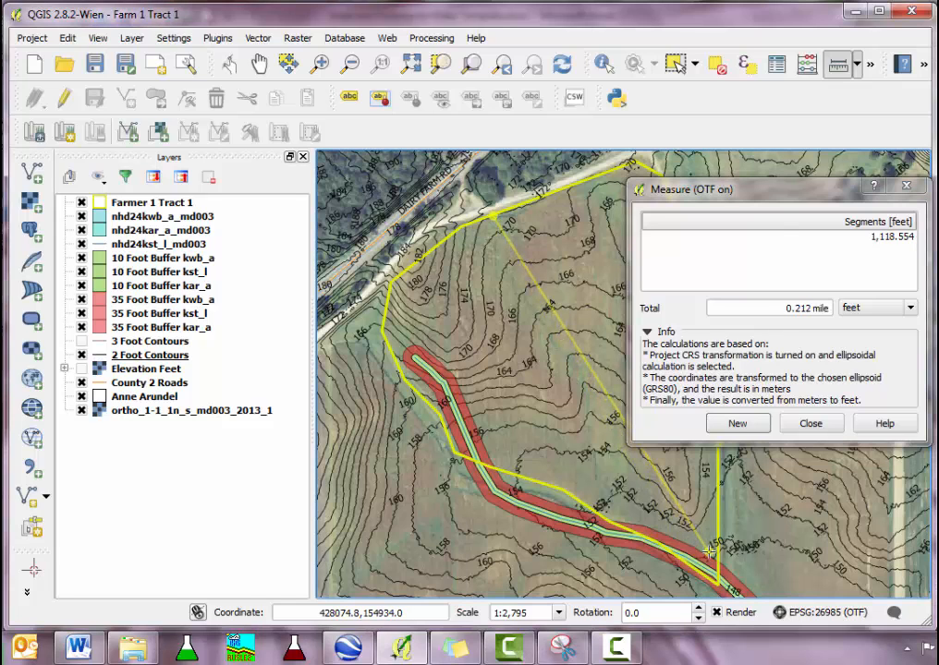
{"action": "left_click", "coordinate": [811, 423]}
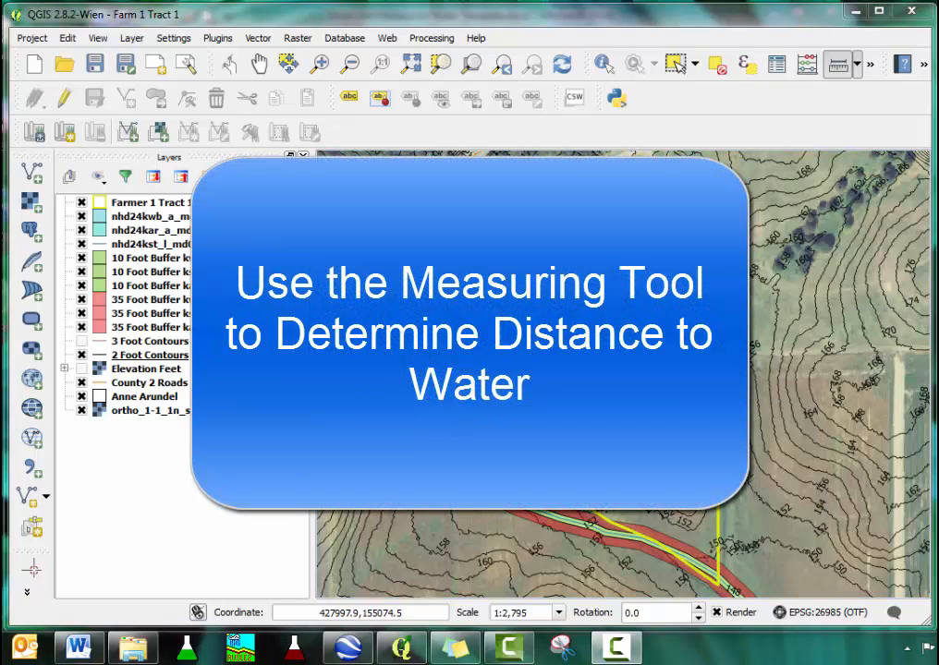
Step: Measure the distance in feet from the field-boundary vertex on the tract's southern edge straight to the stream centerline
{"action": "left_click", "coordinate": [857, 67]}
{"action": "left_click", "coordinate": [864, 89]}
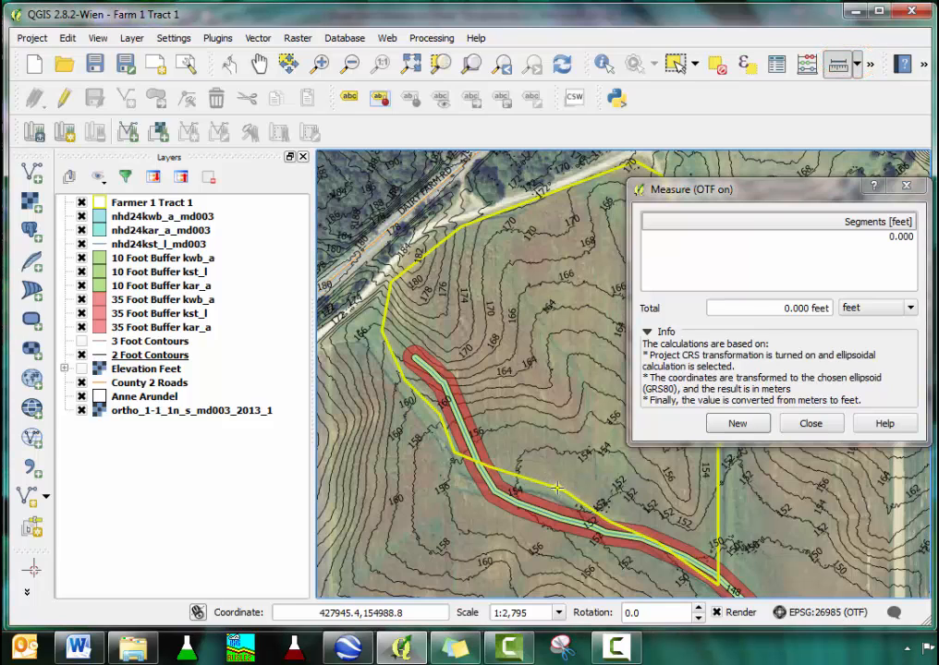
{"action": "left_click", "coordinate": [557, 488]}
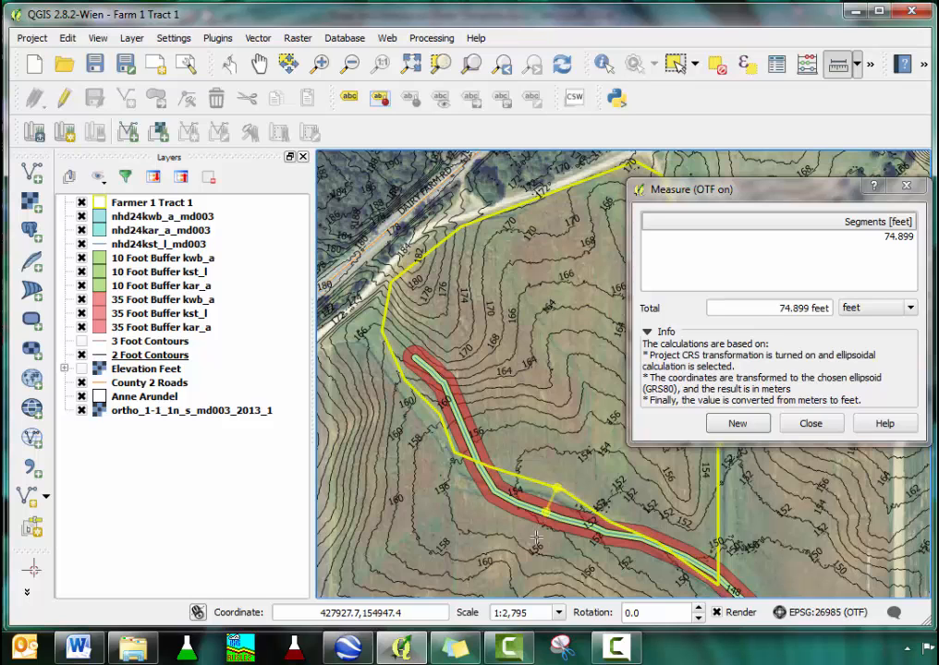
Step: Capture the map view with the distance line and Measure window as a rectangular snip in Snipping Tool and copy it
{"action": "left_click", "coordinate": [561, 647]}
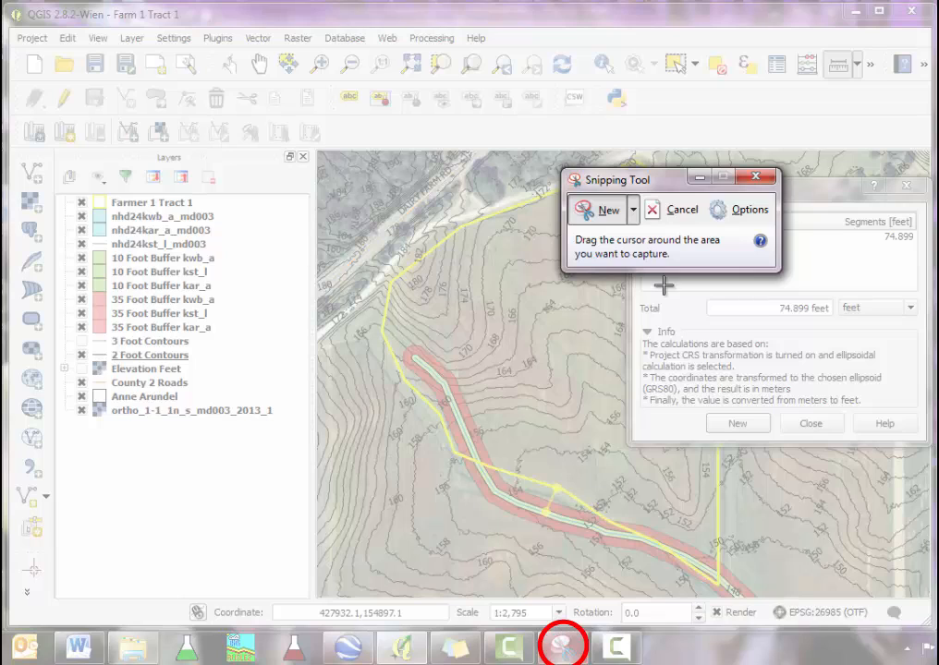
{"action": "left_click", "coordinate": [634, 210]}
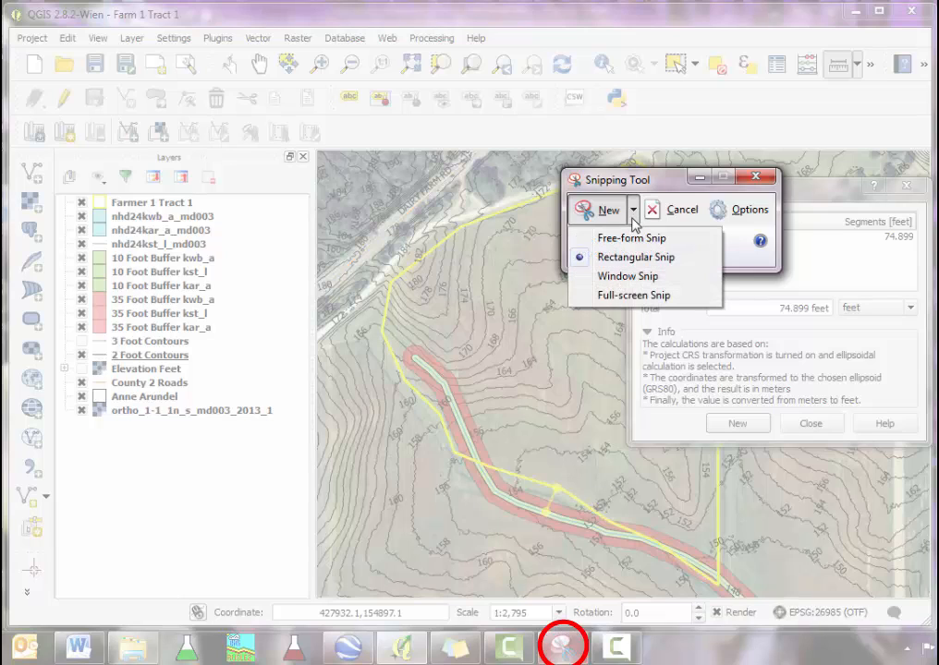
{"action": "left_click", "coordinate": [631, 257]}
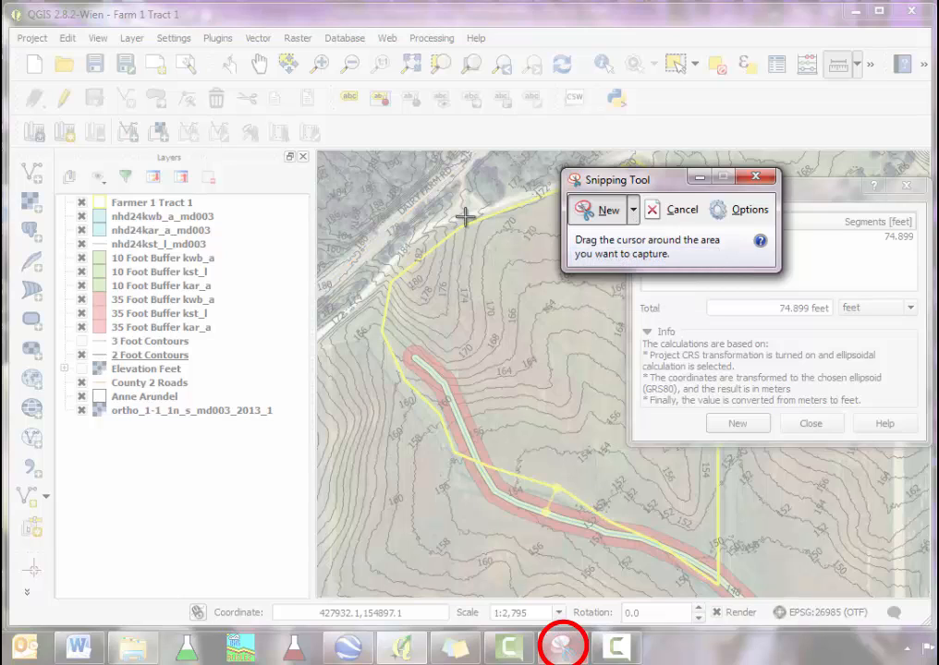
{"action": "left_click_drag", "start_coordinate": [316, 152], "coordinate": [932, 595]}
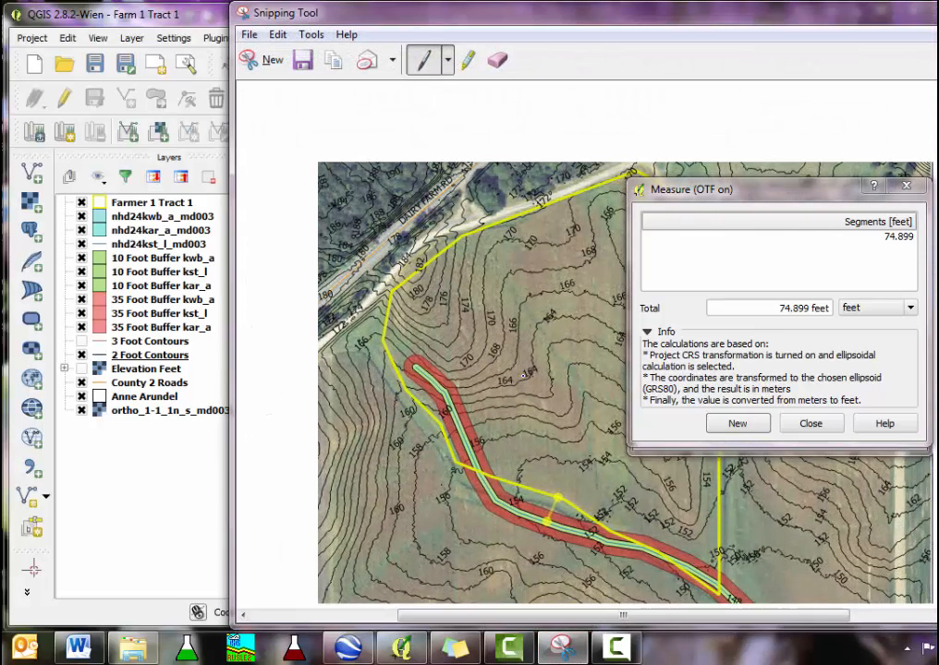
{"action": "left_click", "coordinate": [335, 72]}
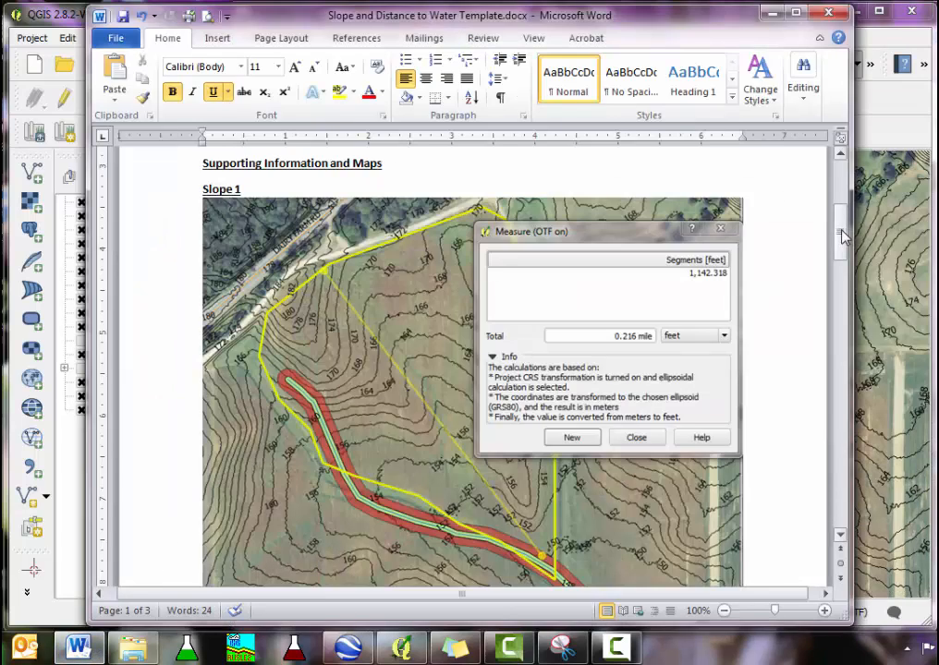
Step: In the Word template, replace the sample picture under the Distance to Water heading with the copied distance map capture
{"action": "left_click_drag", "start_coordinate": [842, 232], "coordinate": [865, 496]}
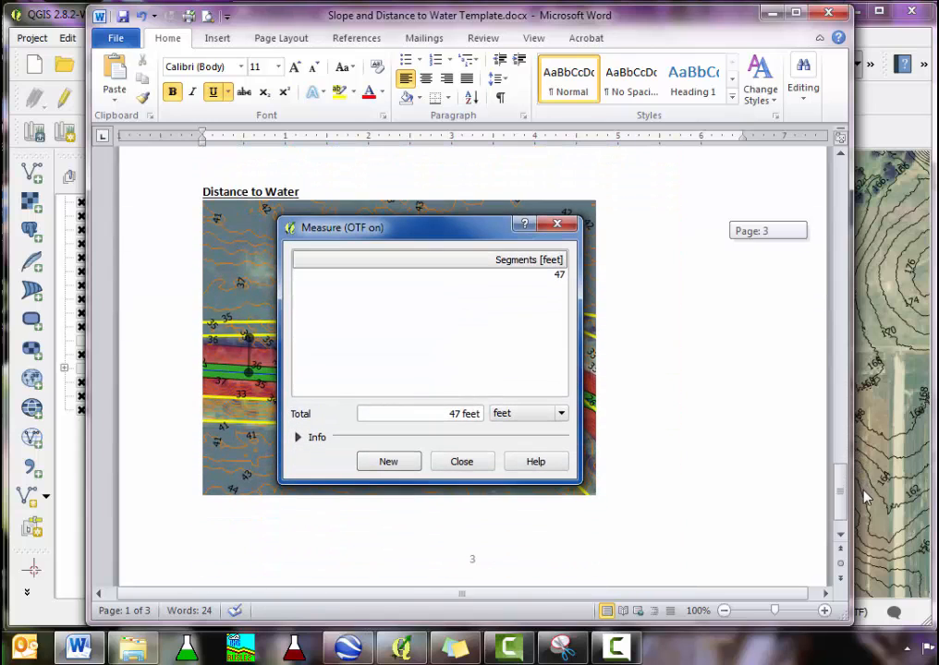
{"action": "left_click", "coordinate": [417, 374]}
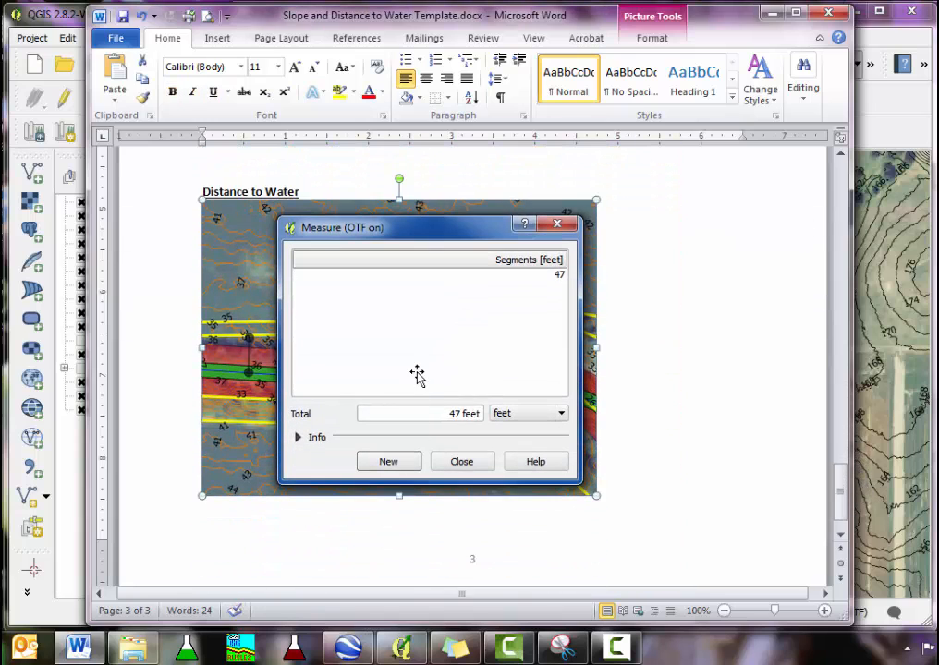
{"action": "key", "text": "Delete"}
{"action": "key", "text": "ctrl+v"}
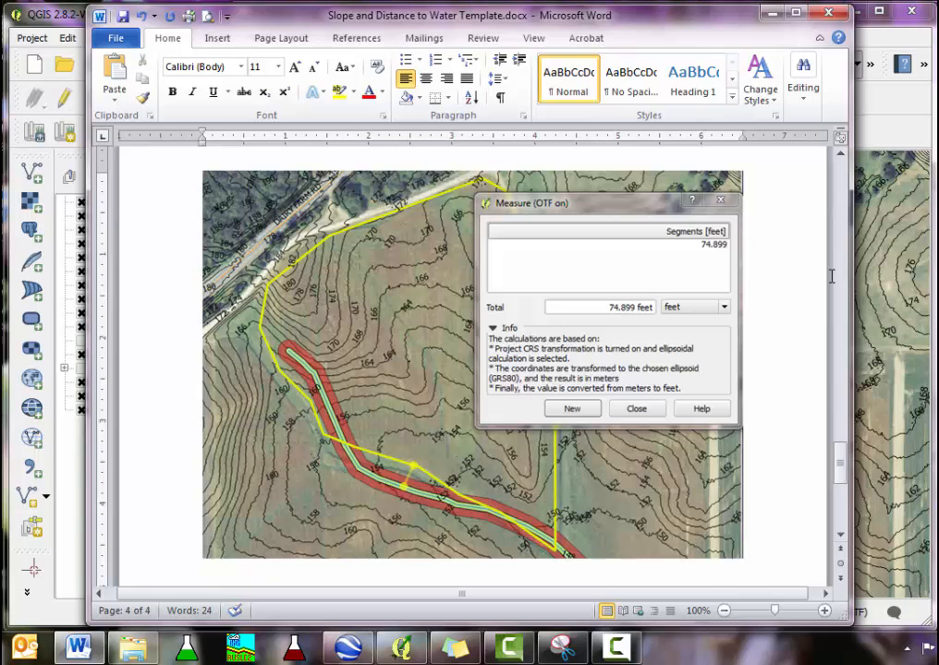
Step: Shrink the pasted distance map proportionally to about 5.6 inches wide so it sits beneath the Distance to Water heading
{"action": "left_click", "coordinate": [745, 577]}
{"action": "left_click_drag", "start_coordinate": [745, 577], "coordinate": [672, 515]}
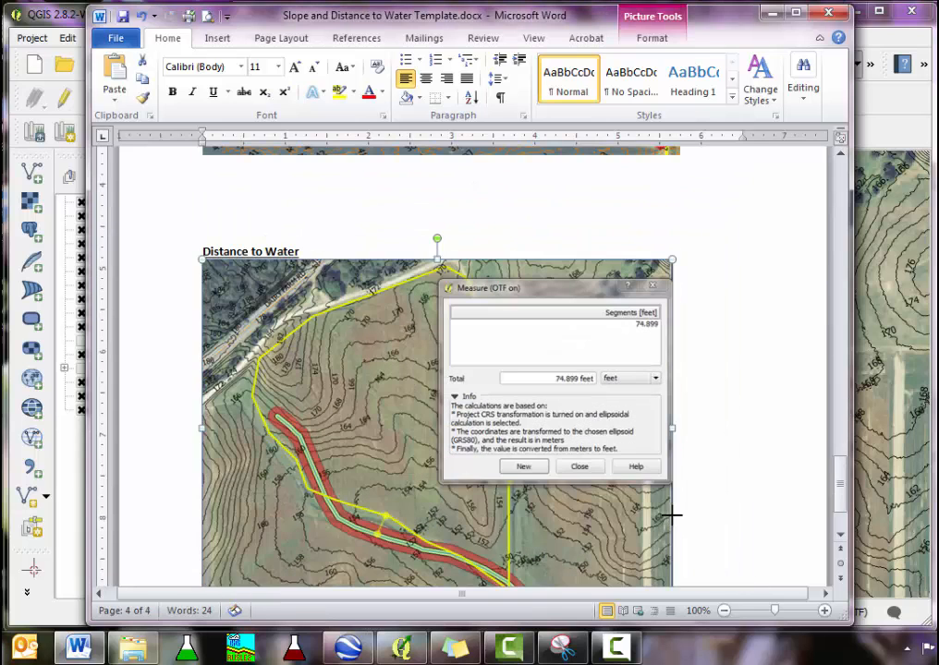
{"action": "left_click_drag", "start_coordinate": [840, 485], "coordinate": [840, 503]}
{"action": "left_click", "coordinate": [717, 424]}
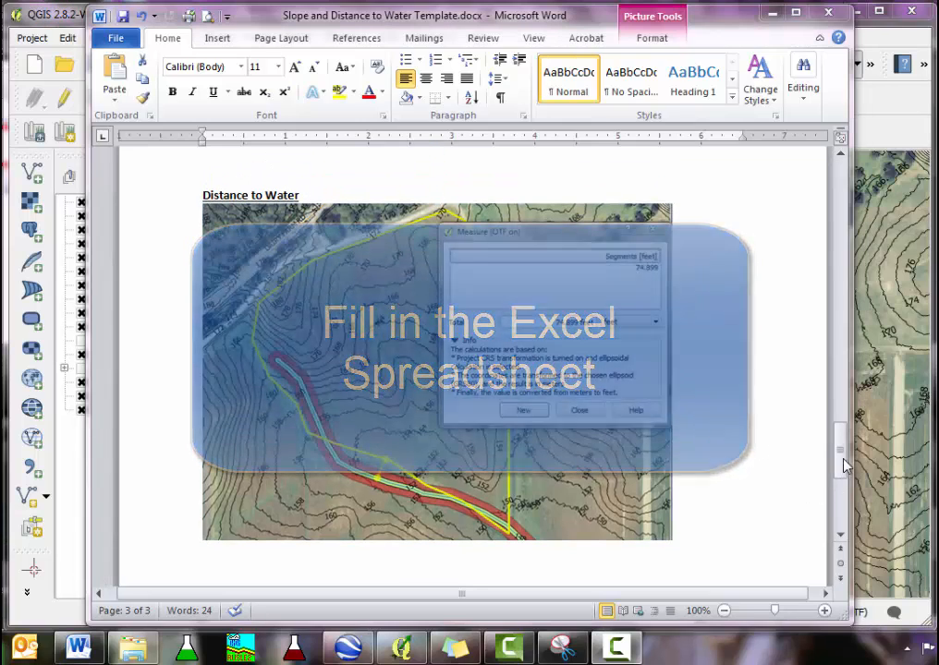
Step: Open the embedded slope worksheet on page 1 and bring up the sticky note with the recorded contour and slope length values
{"action": "left_click_drag", "start_coordinate": [845, 464], "coordinate": [843, 197]}
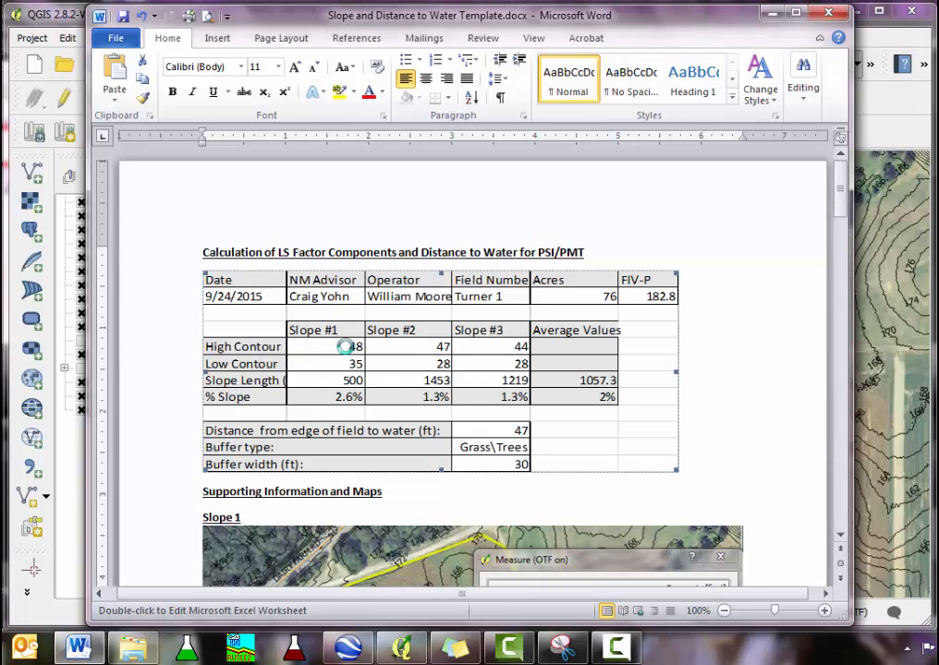
{"action": "double_click", "coordinate": [347, 346]}
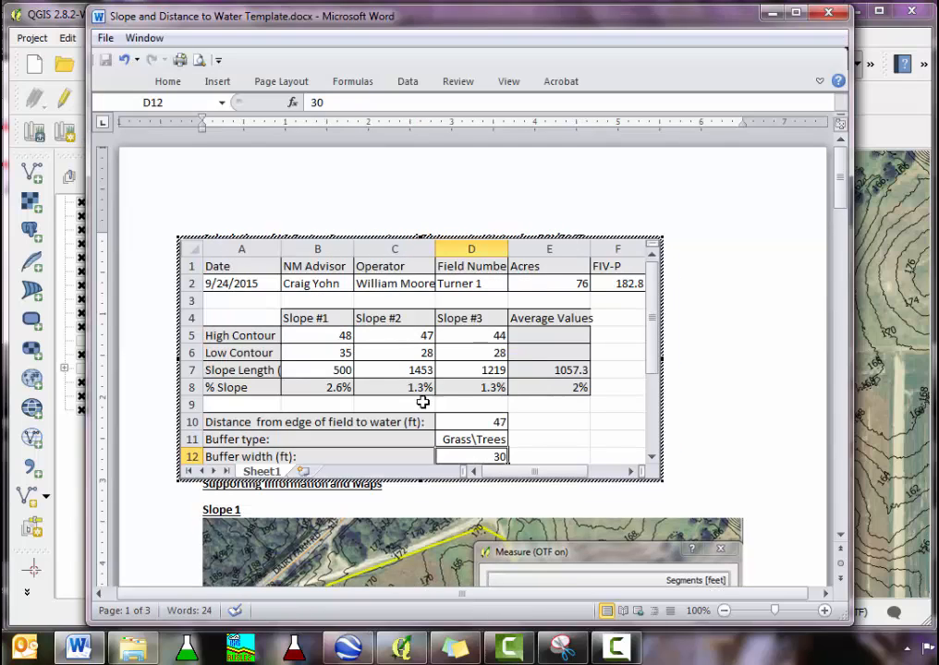
{"action": "left_click", "coordinate": [458, 650]}
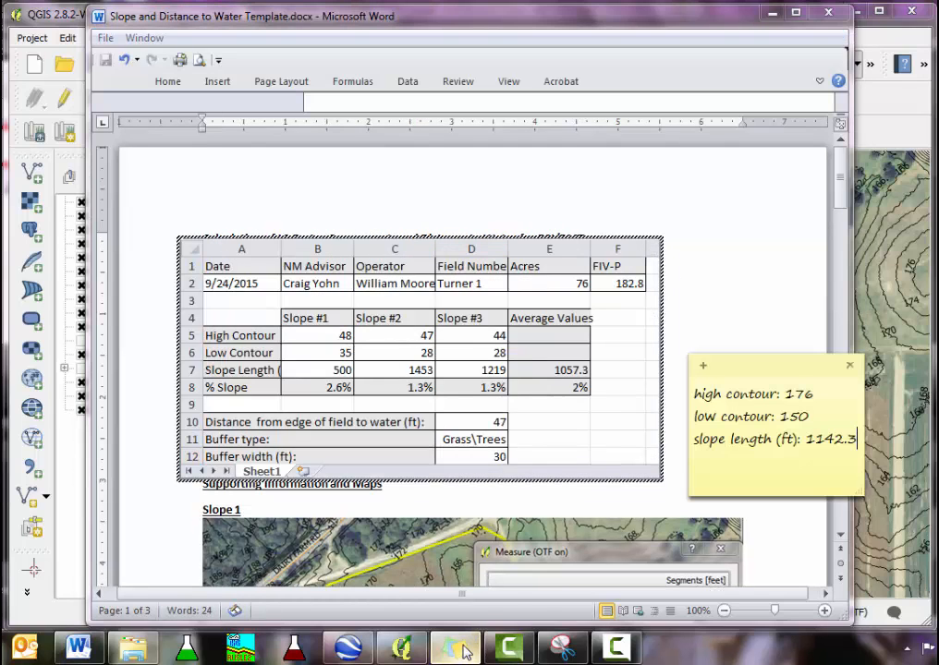
{"action": "left_click", "coordinate": [347, 353]}
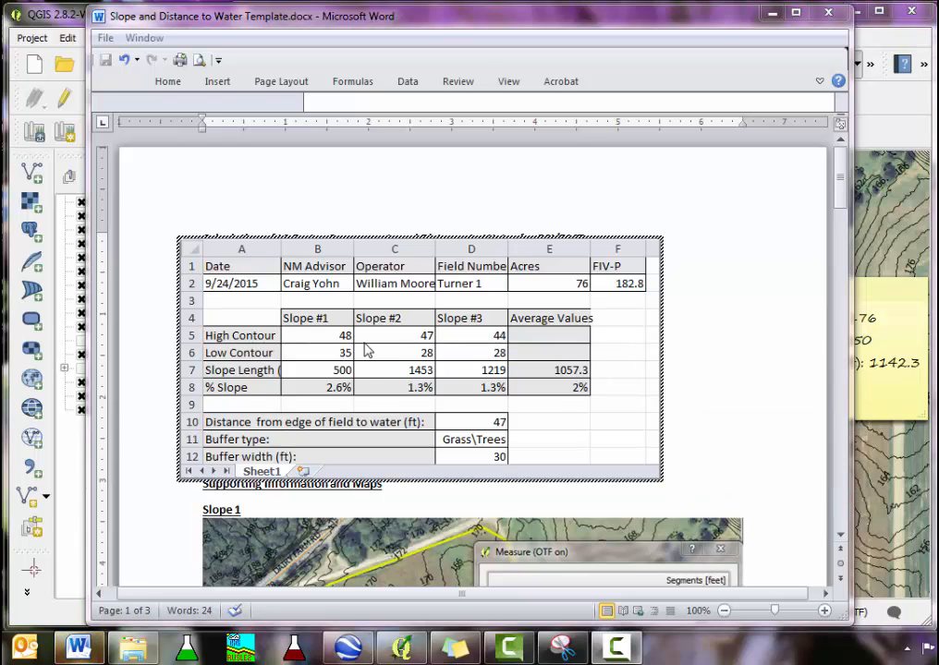
{"action": "left_click", "coordinate": [698, 365]}
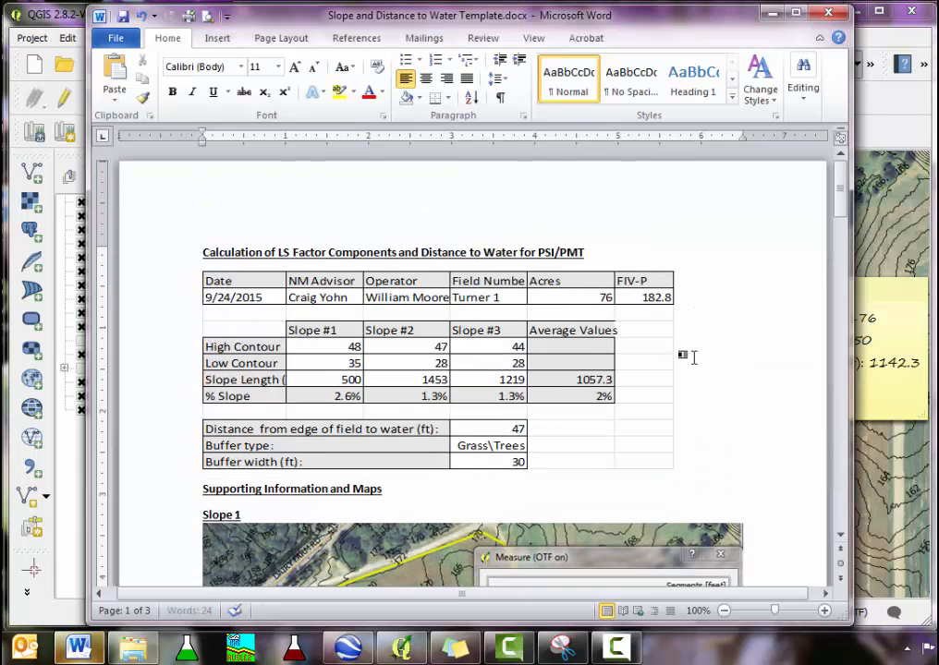